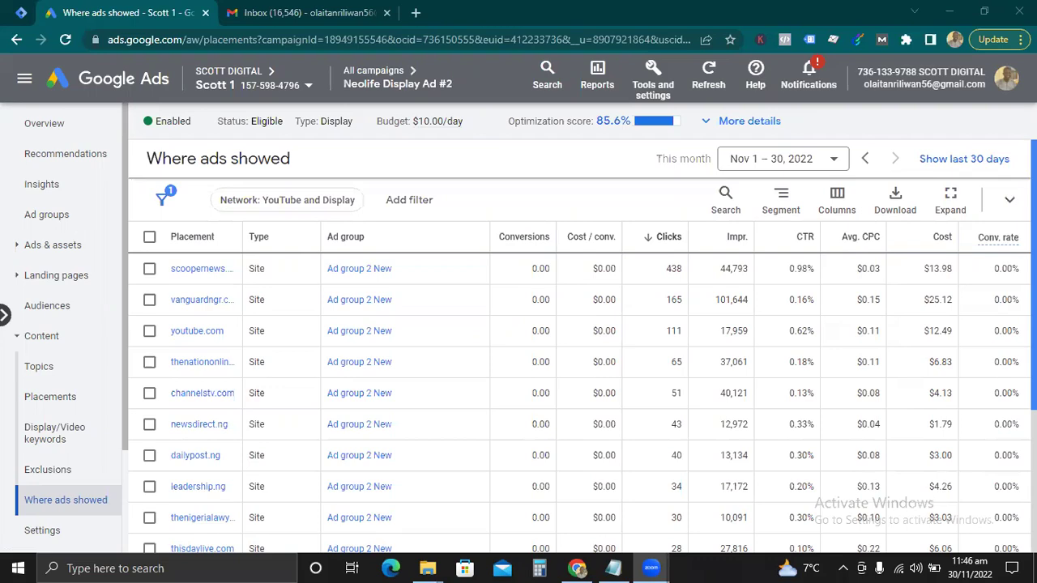
- Bring Chrome forward and switch from the Google Ads report to the Gmail inbox tab
left_click(189, 24)
left_click(239, 19)
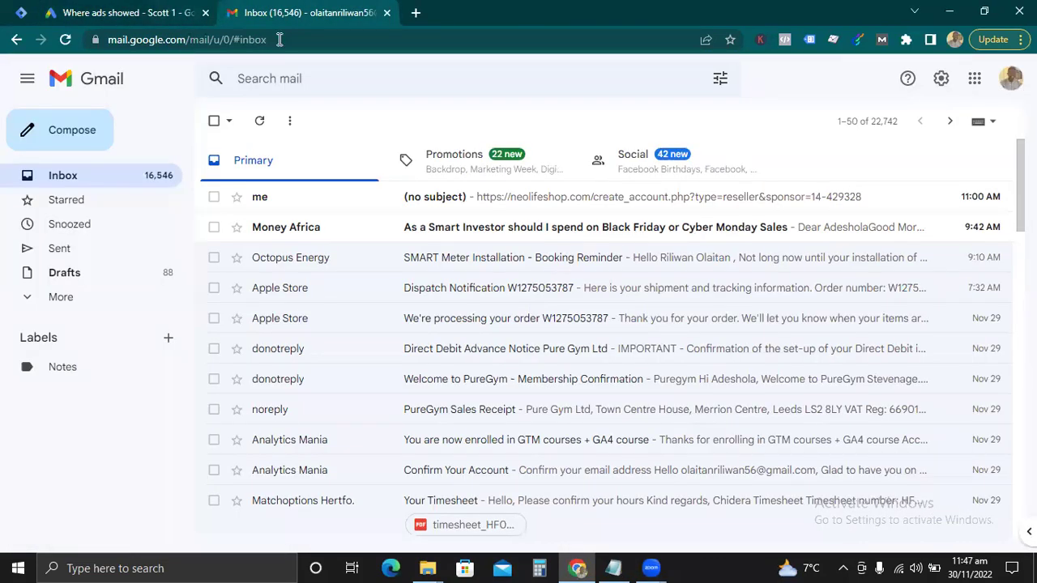
- Switch back to the Google Ads tab, then return to the Gmail inbox tab
key("ctrl+Tab")
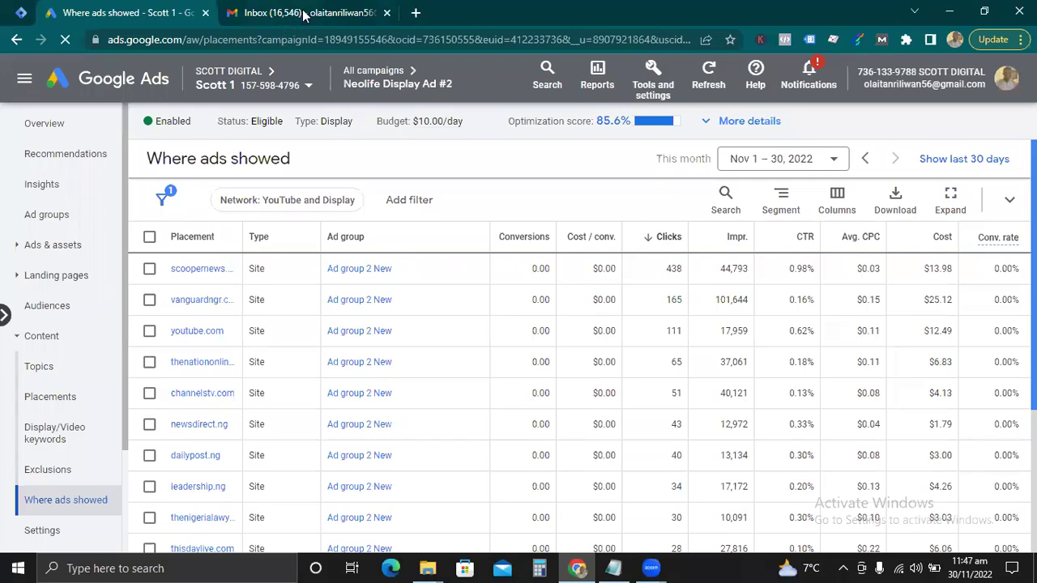
left_click(281, 20)
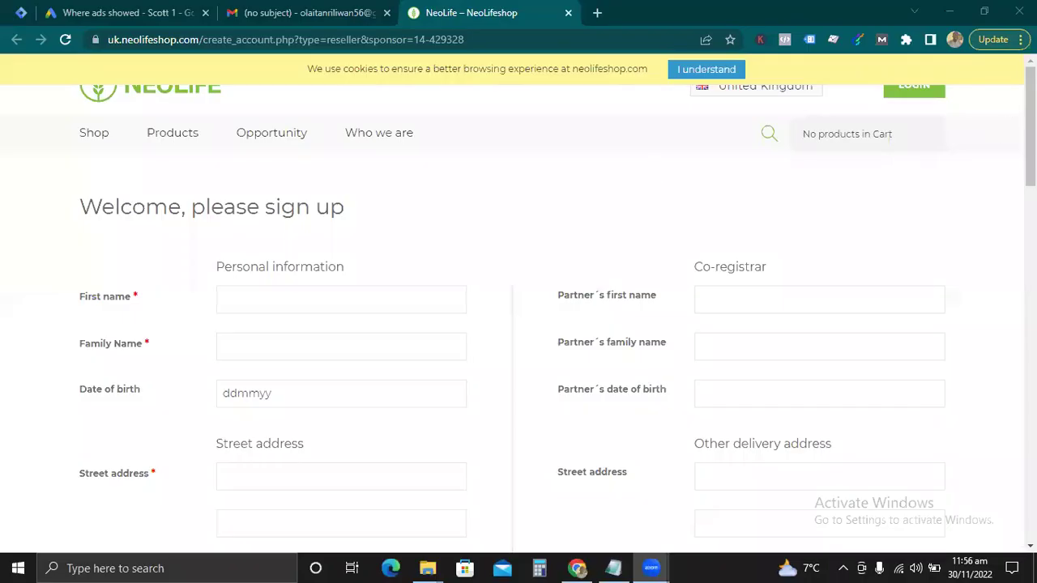
- Enter the applicant's first name, fixing a typo, then their family name on the sign-up form
left_click(583, 164)
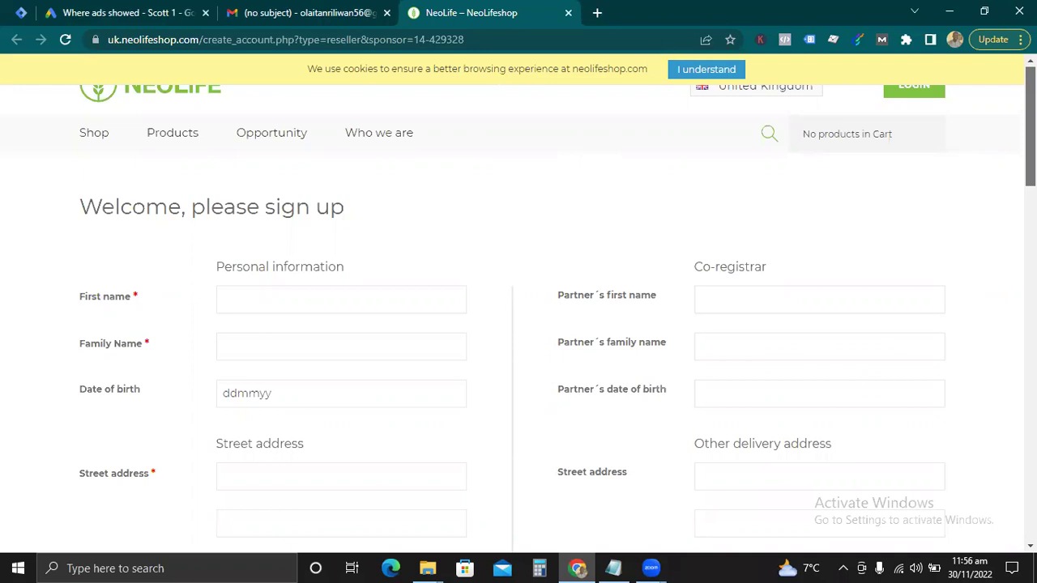
scroll(518, 324, "down", 4)
scroll(332, 302, "up", 4)
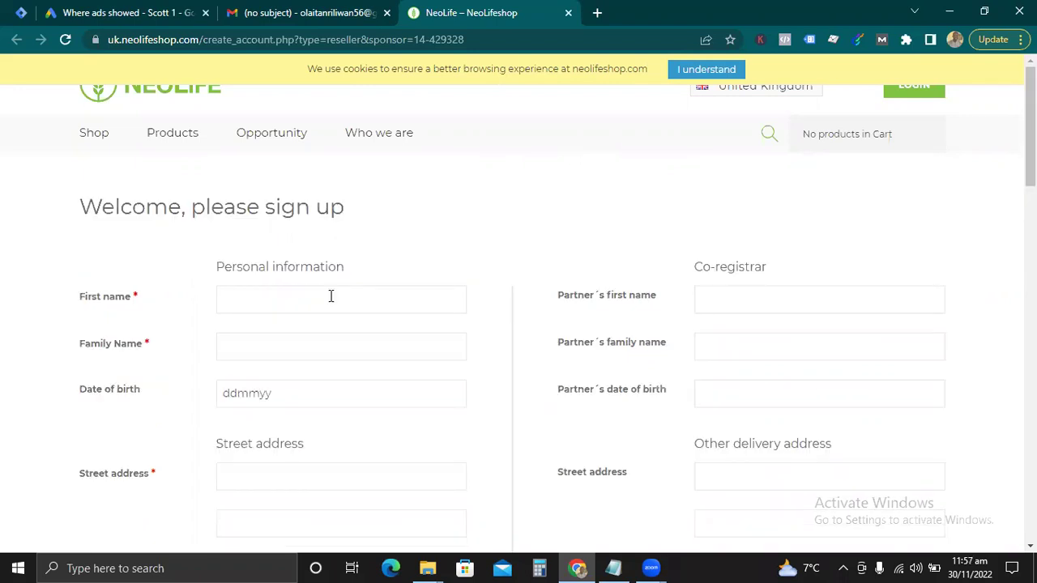
left_click(281, 303)
type("RiRi")
key("BackSpace")
key("BackSpace")
key("BackSpace")
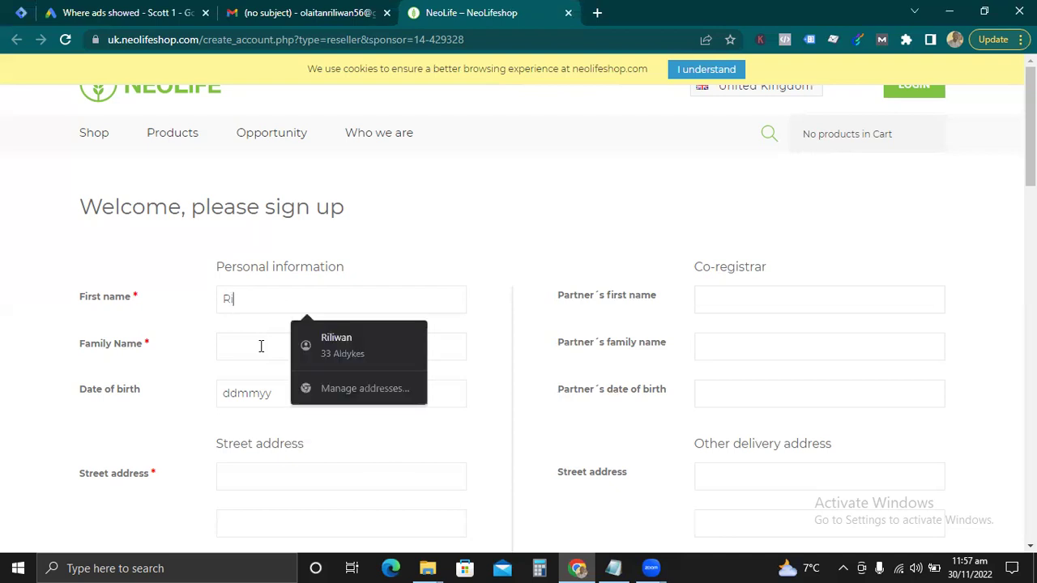
left_click(260, 346)
left_click(240, 394)
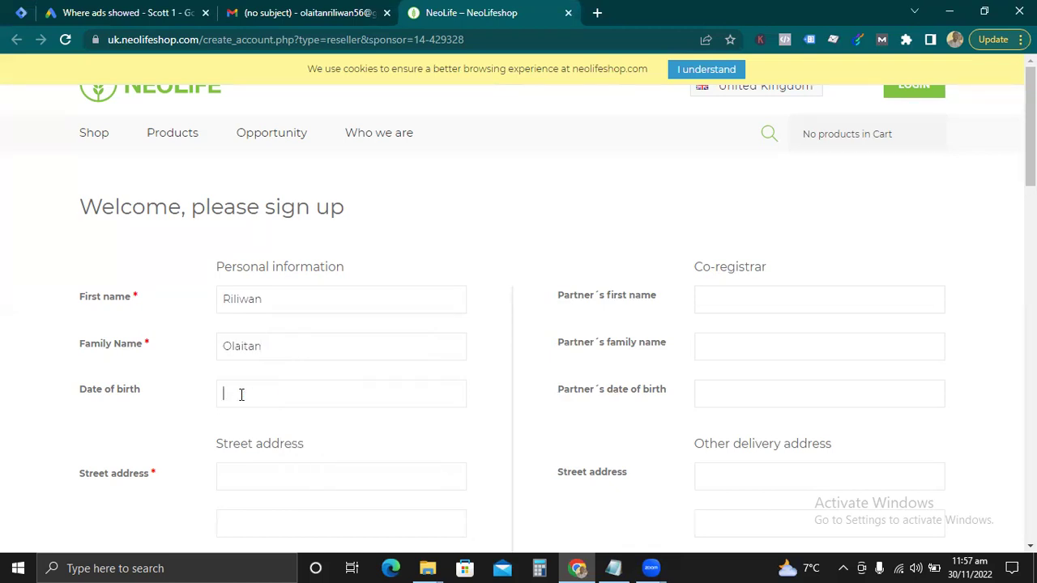
- Enter the day and month of birth in the Date of birth field, retyping it once
type("06/02/")
scroll(518, 325, "down", 3)
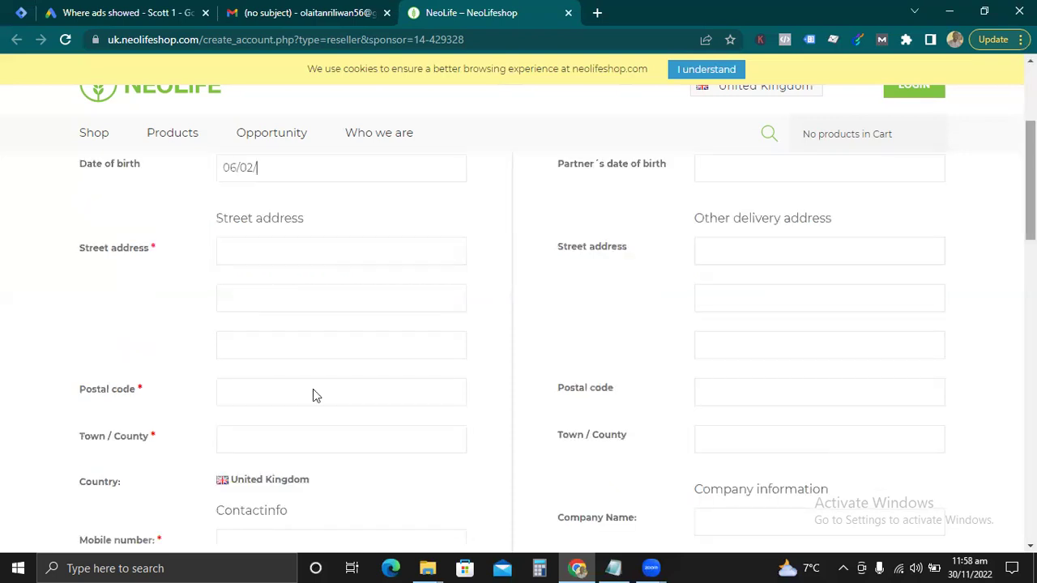
scroll(313, 389, "up", 2)
key("BackSpace")
key("BackSpace")
key("BackSpace")
key("BackSpace")
key("BackSpace")
key("BackSpace")
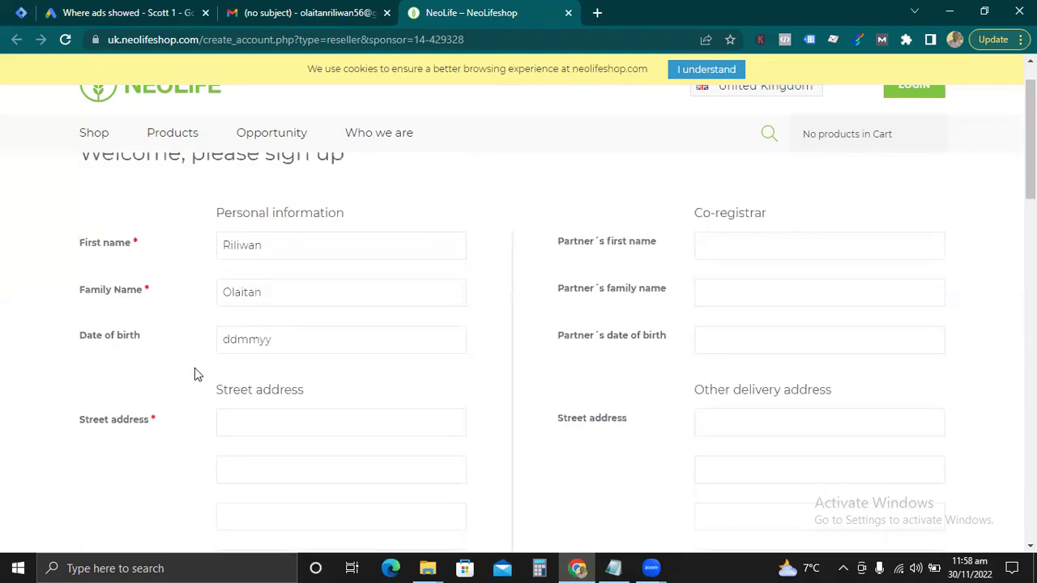
left_click(280, 339)
type("06/02/")
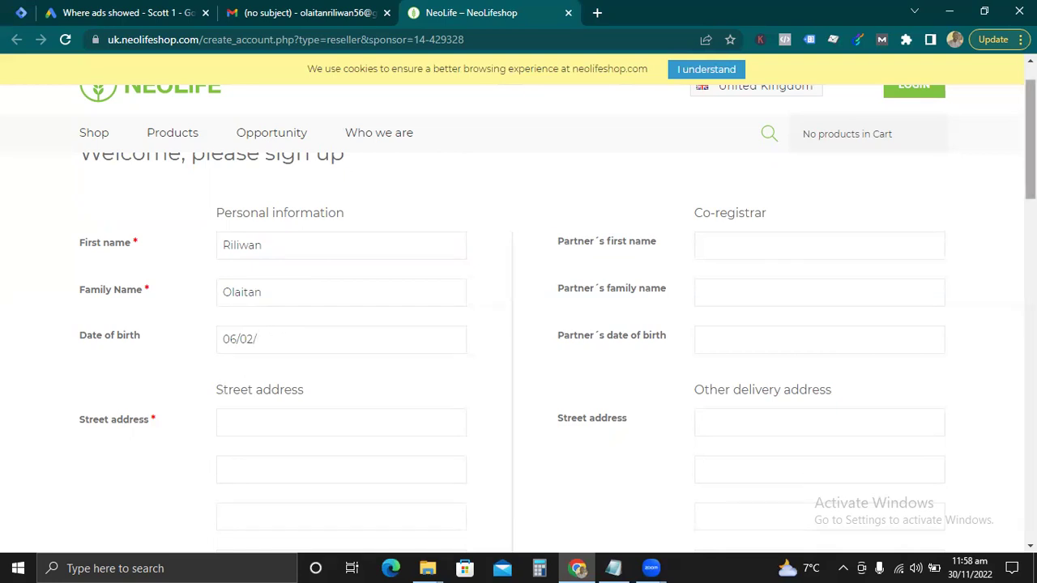
scroll(1031, 162, "down", 1)
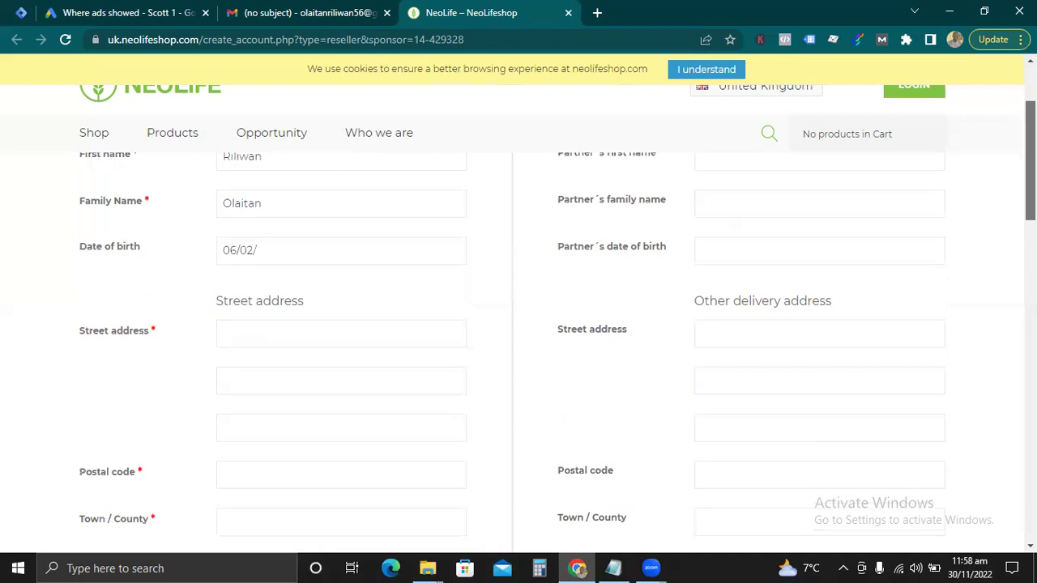
scroll(350, 290, "down", 1)
- Fill the street address from the saved Chrome autofill entry and type the county
left_click(351, 290)
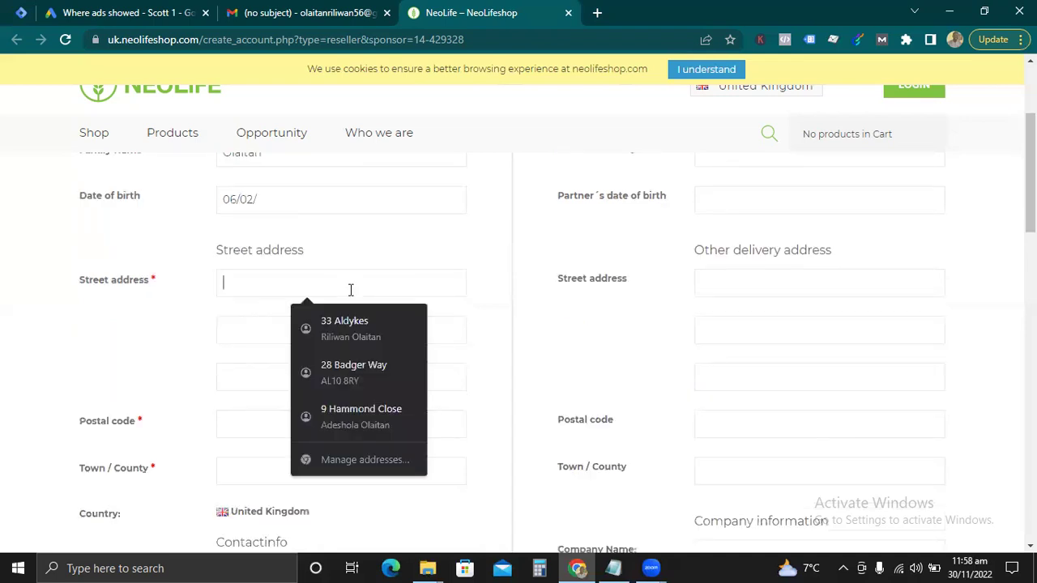
key("Down")
key("Down")
key("Down")
key("Return")
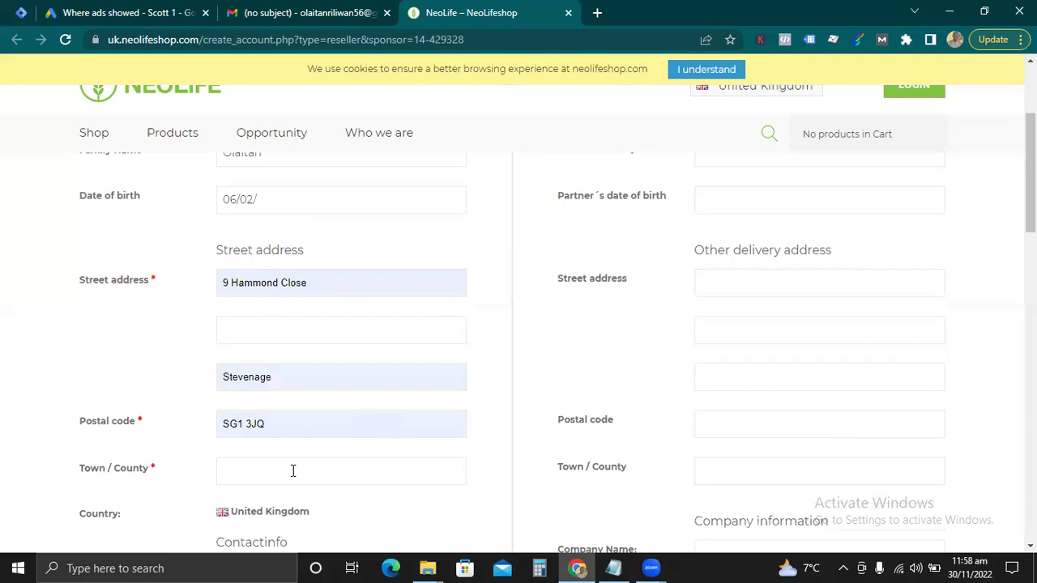
left_click(293, 471)
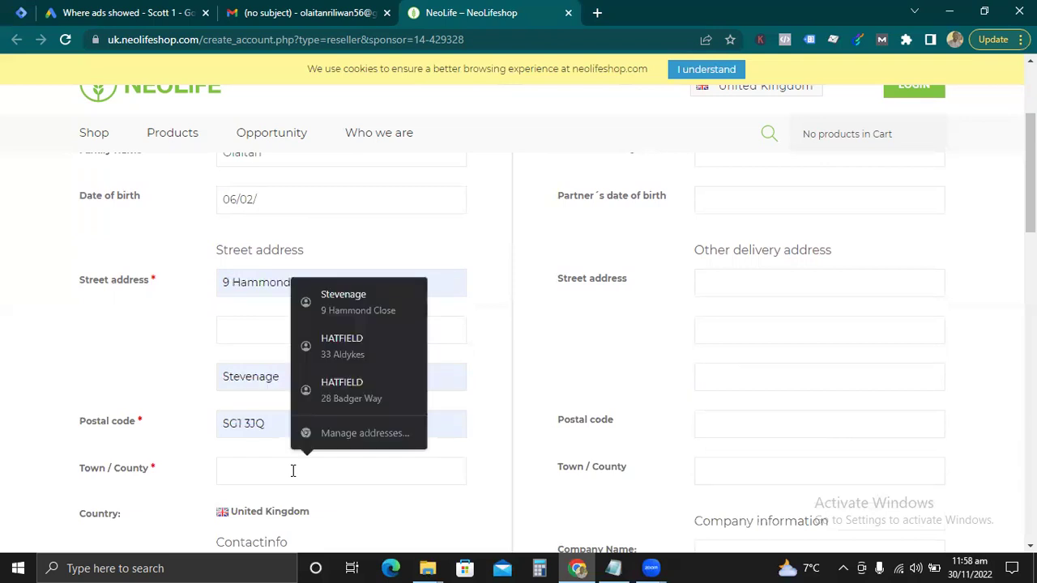
type("Her")
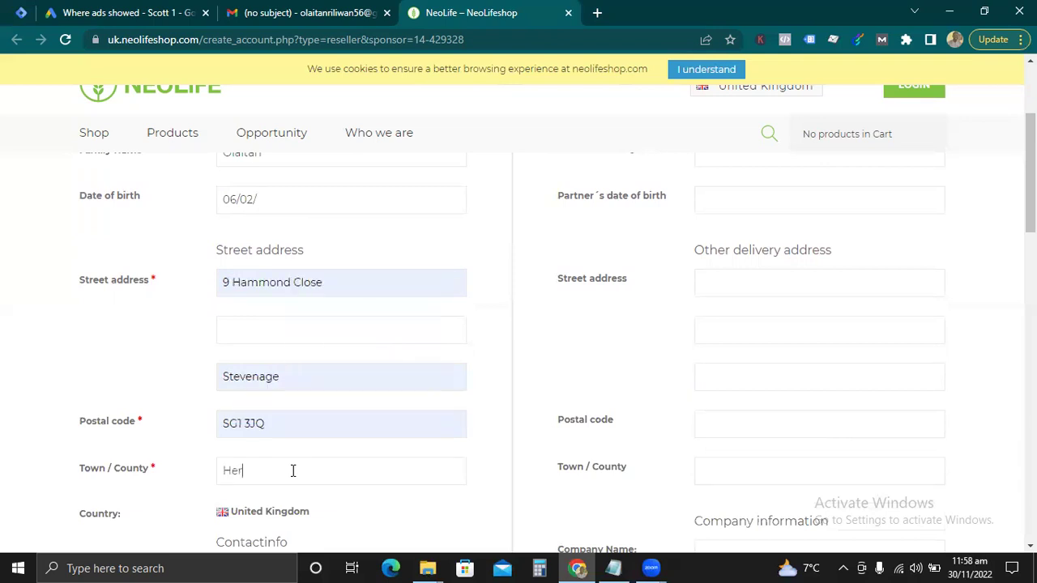
type("tfordshire")
- Autofill the saved mobile number and e-mail address
scroll(483, 341, "down", 3)
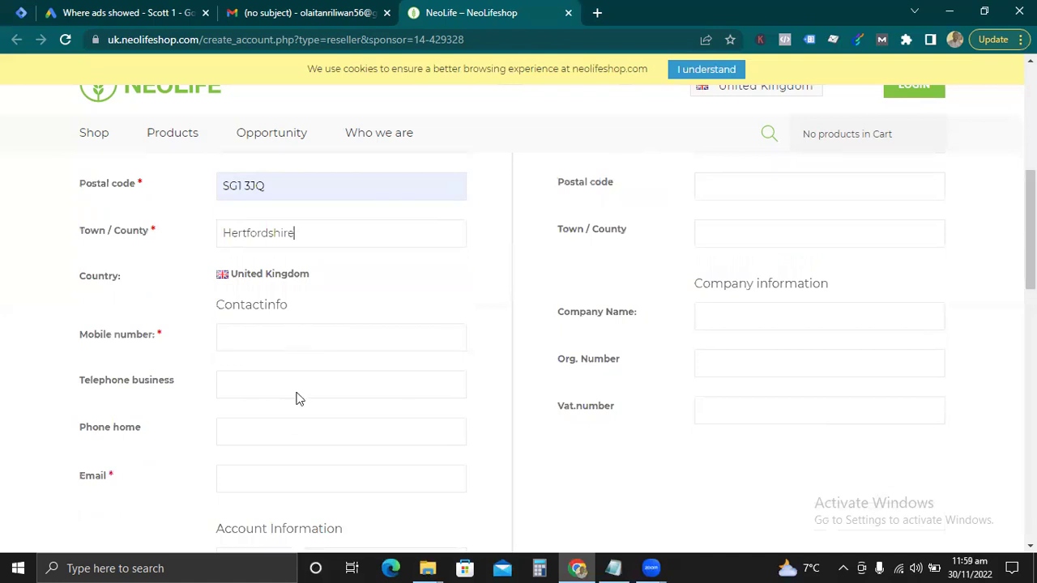
key("Tab")
left_click(327, 424)
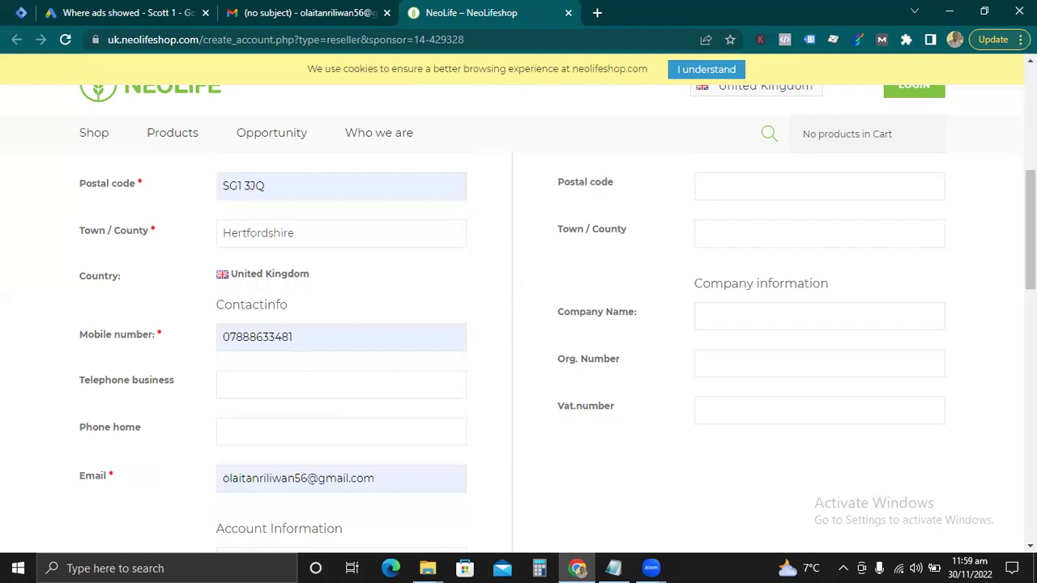
scroll(340, 405, "down", 3)
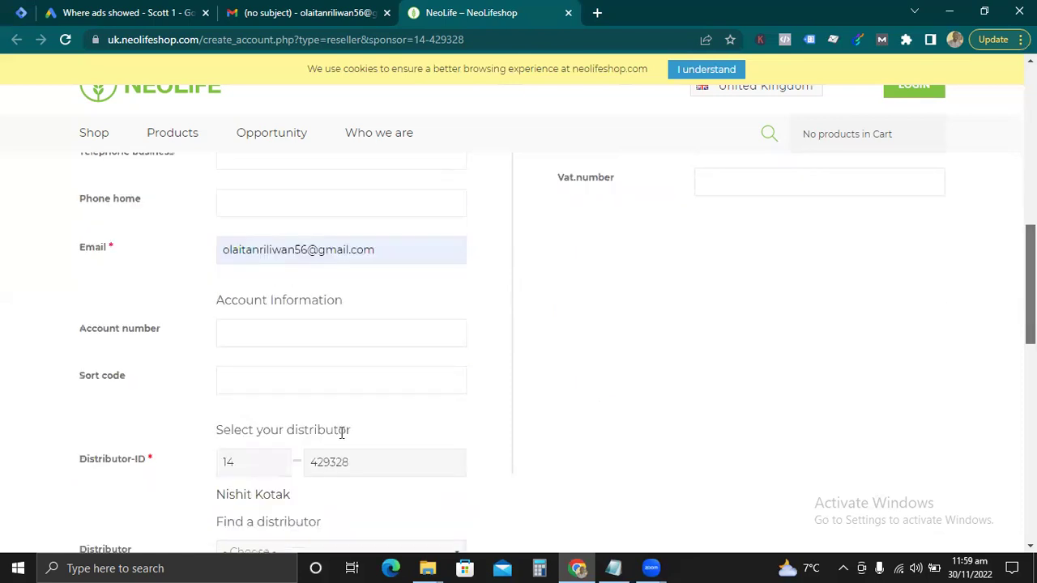
- Type the applicant's bank account number and sort code into the account information fields
left_click(314, 337)
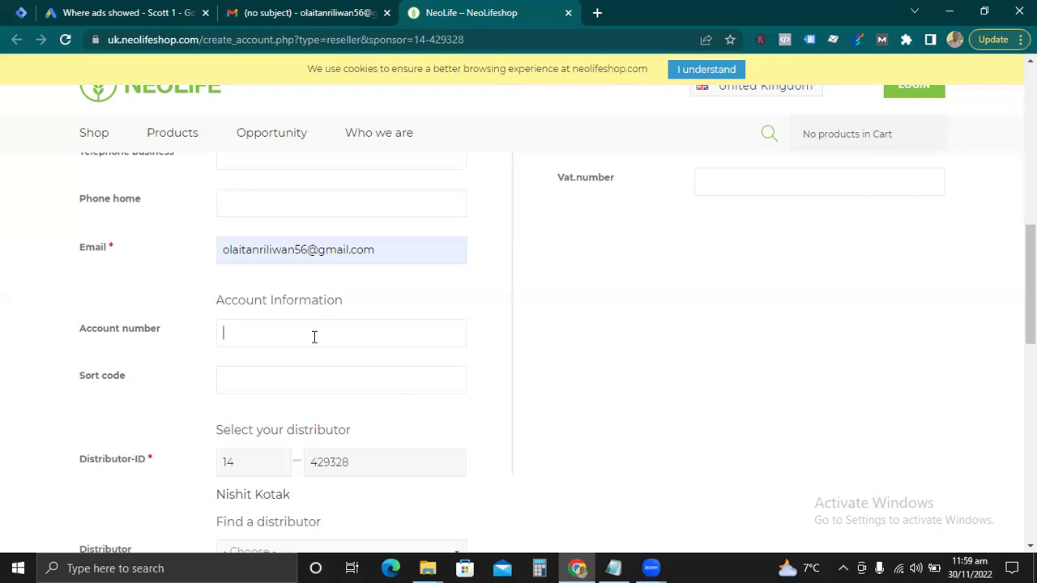
left_click(275, 381)
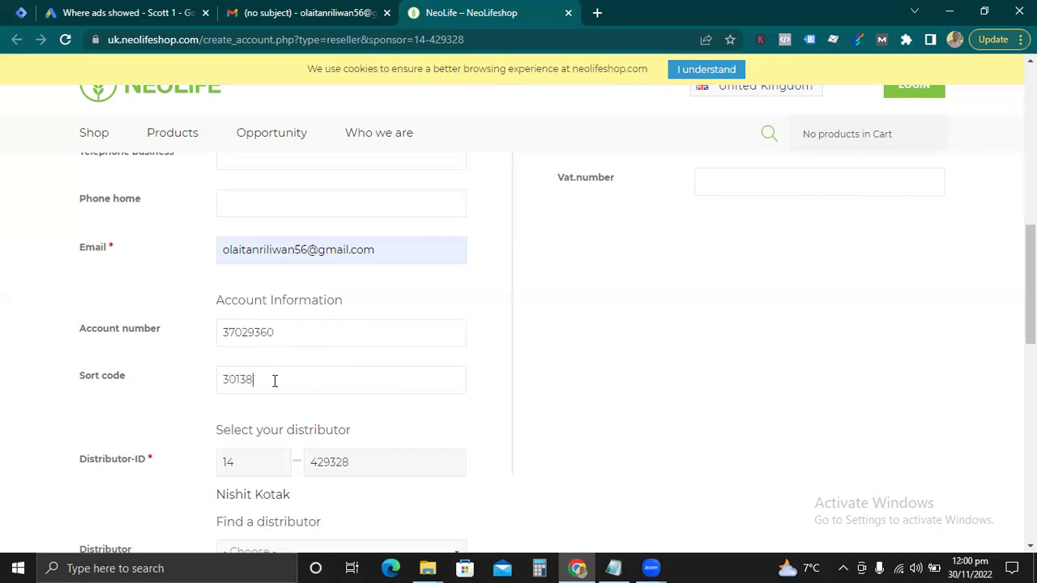
scroll(623, 413, "down", 3)
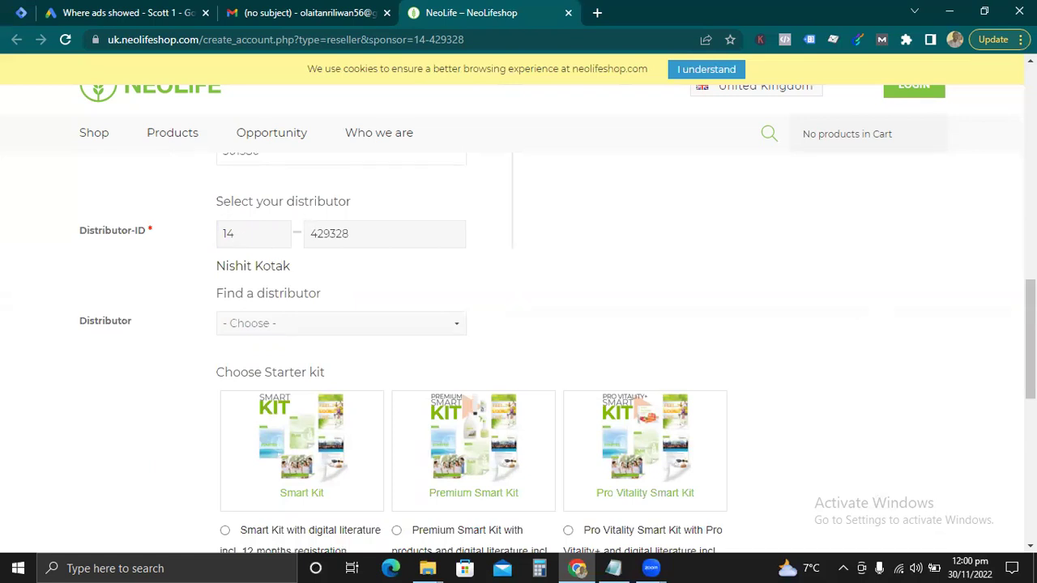
- Choose the Smart Kit starter kit and tick the over-18 and terms and conditions boxes
scroll(405, 408, "down", 3)
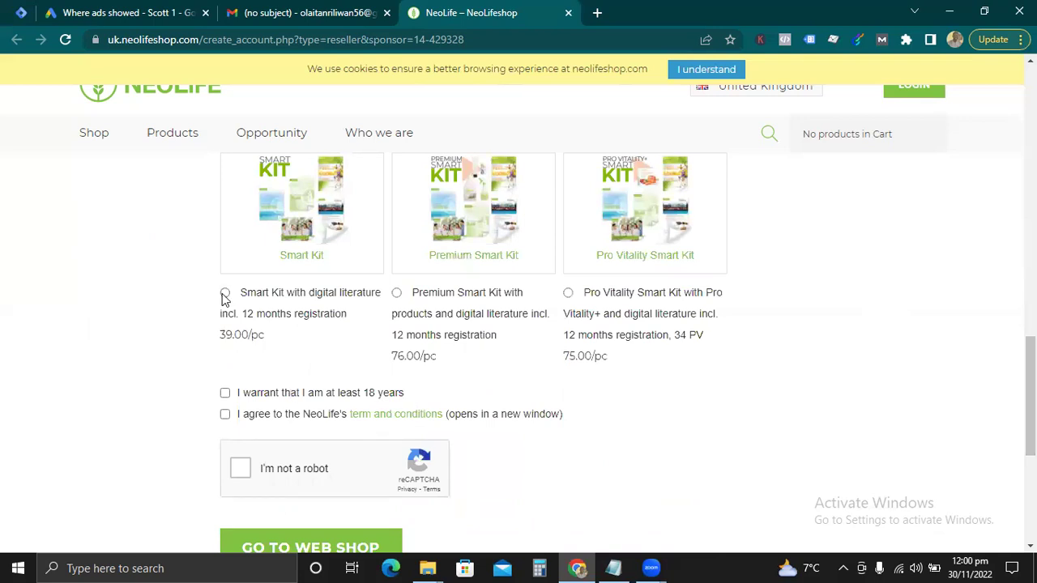
left_click(224, 293)
left_click(225, 393)
left_click(225, 415)
- Scroll back up through the sign-up form to review the entries
scroll(931, 405, "up", 2)
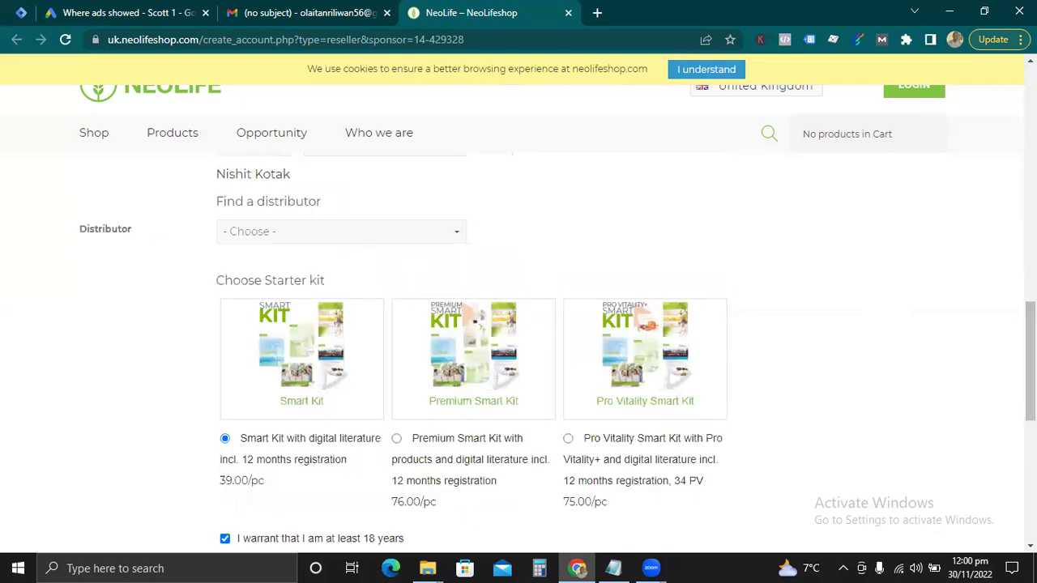
scroll(518, 348, "up", 3)
scroll(519, 349, "up", 4)
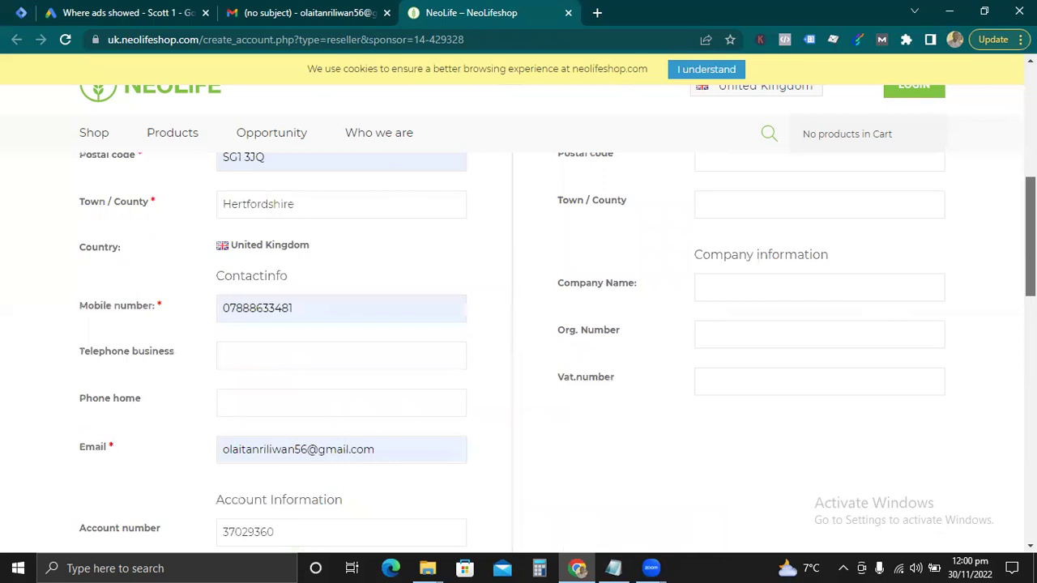
scroll(519, 348, "up", 1)
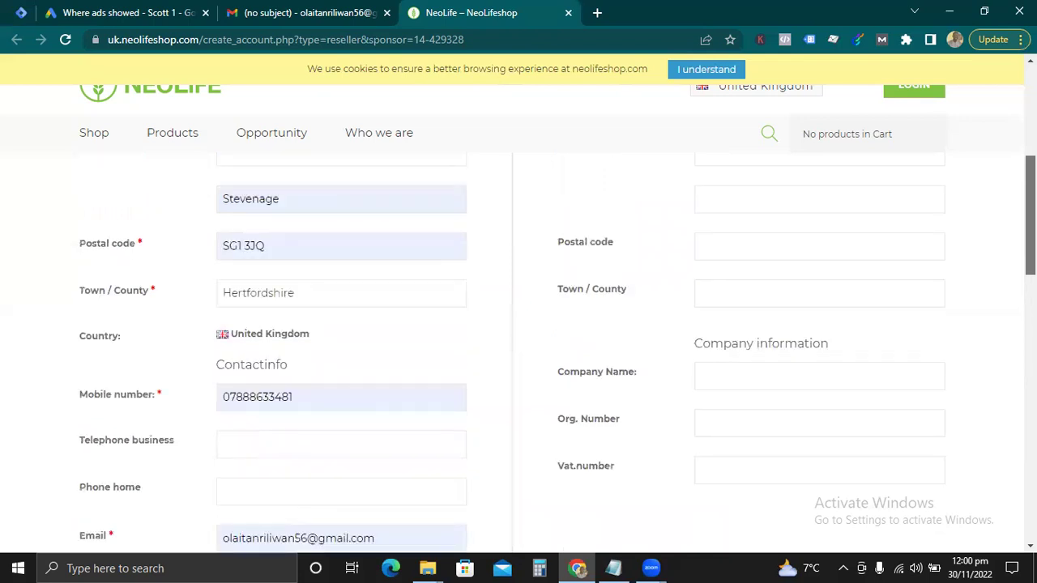
scroll(518, 348, "up", 5)
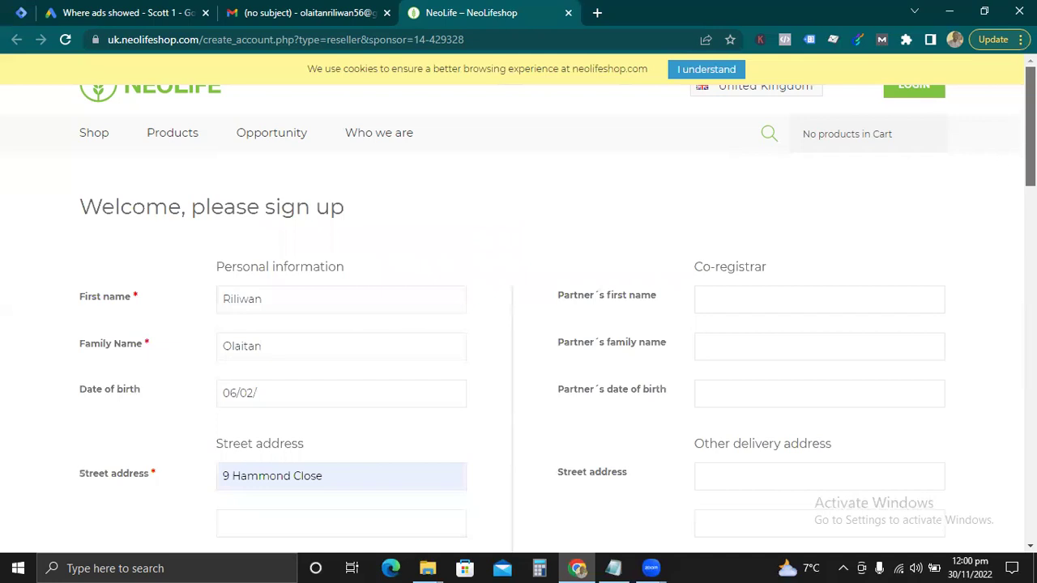
scroll(518, 348, "down", 6)
scroll(519, 348, "up", 5)
scroll(519, 348, "down", 3)
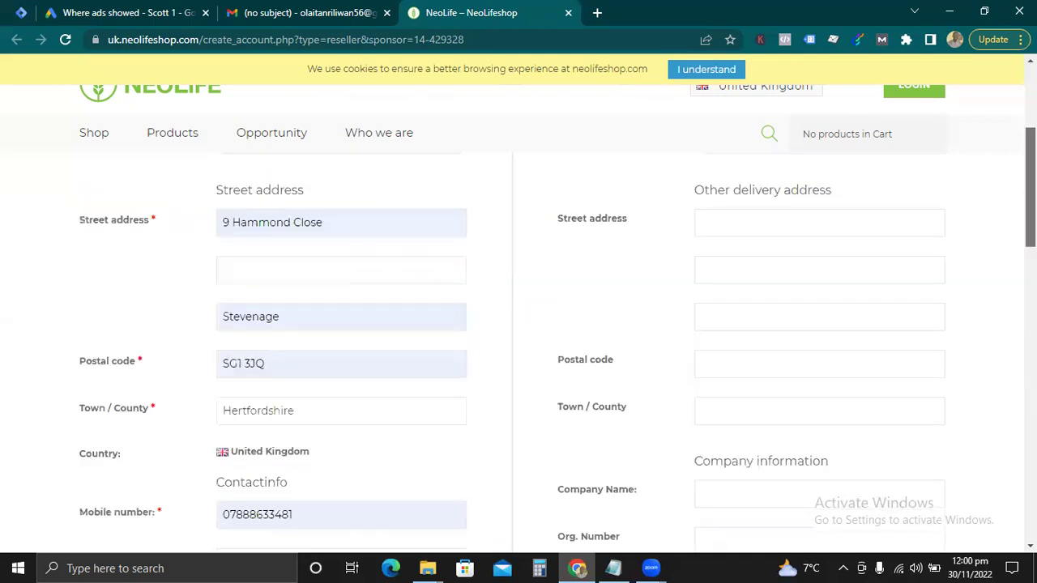
scroll(519, 348, "down", 3)
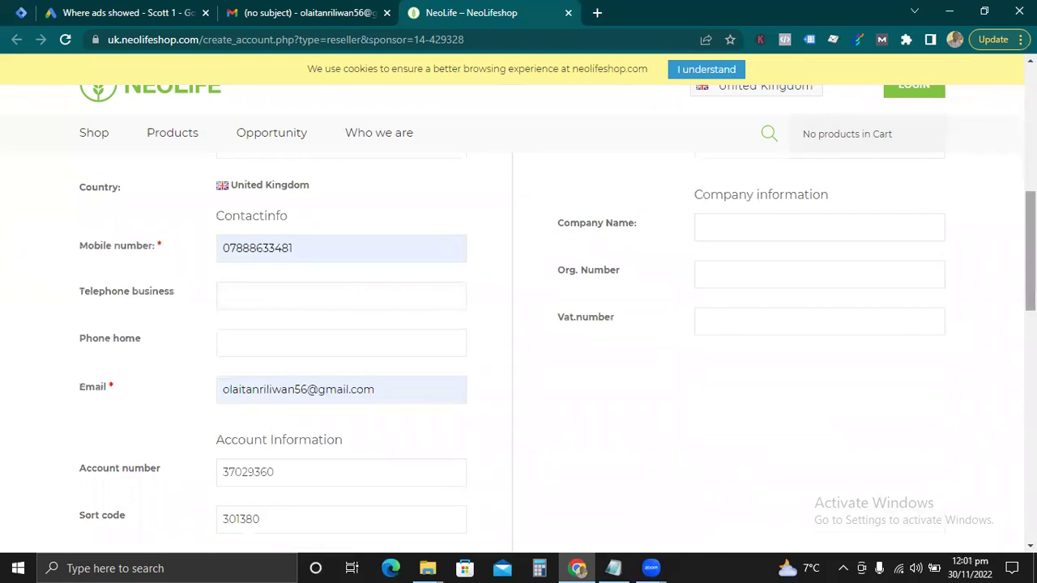
scroll(217, 304, "down", 10)
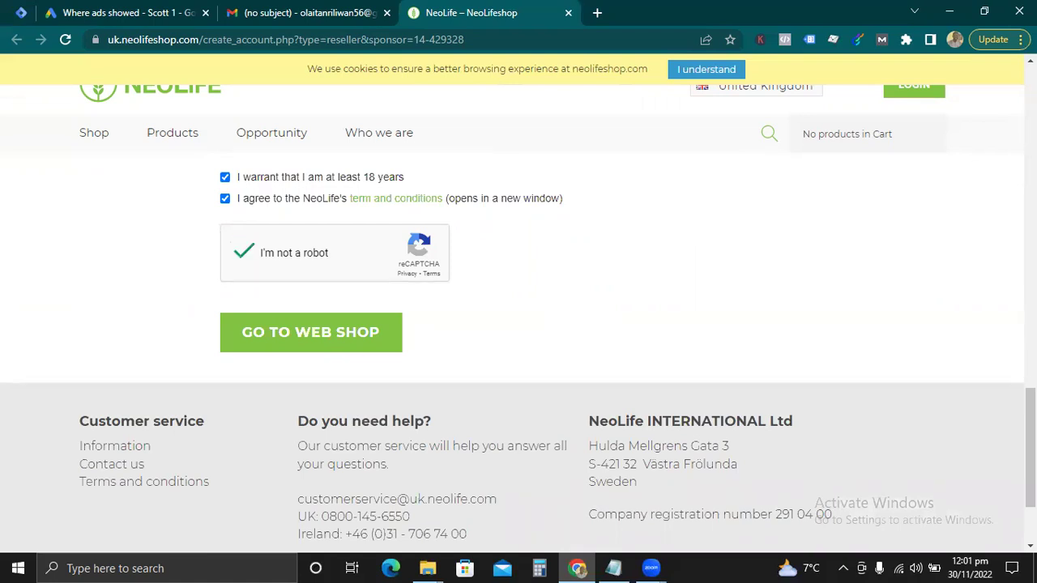
- Check the completed form and submit it with GO TO WEB SHOP
scroll(519, 324, "up", 5)
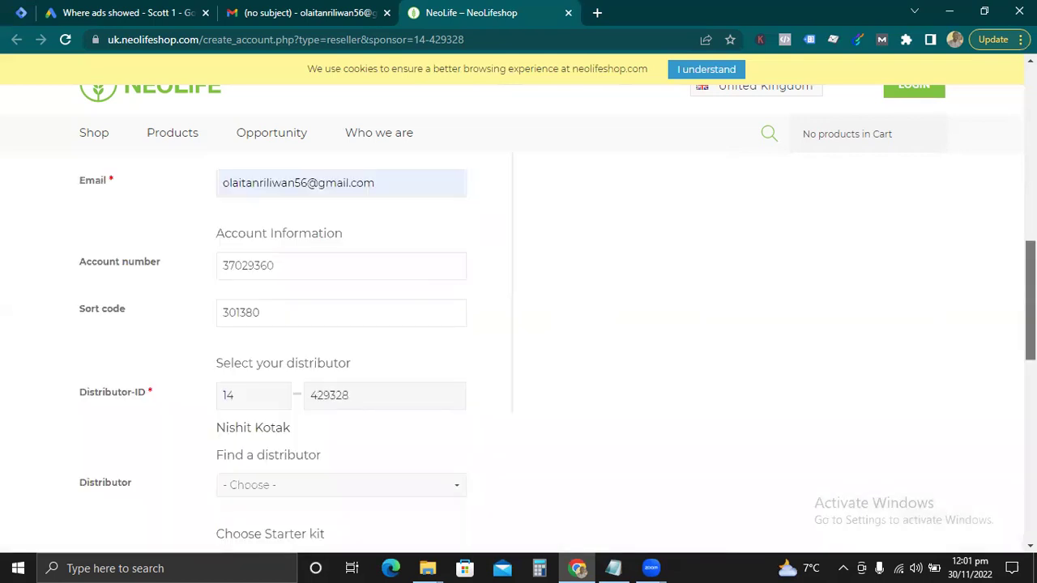
scroll(518, 324, "up", 5)
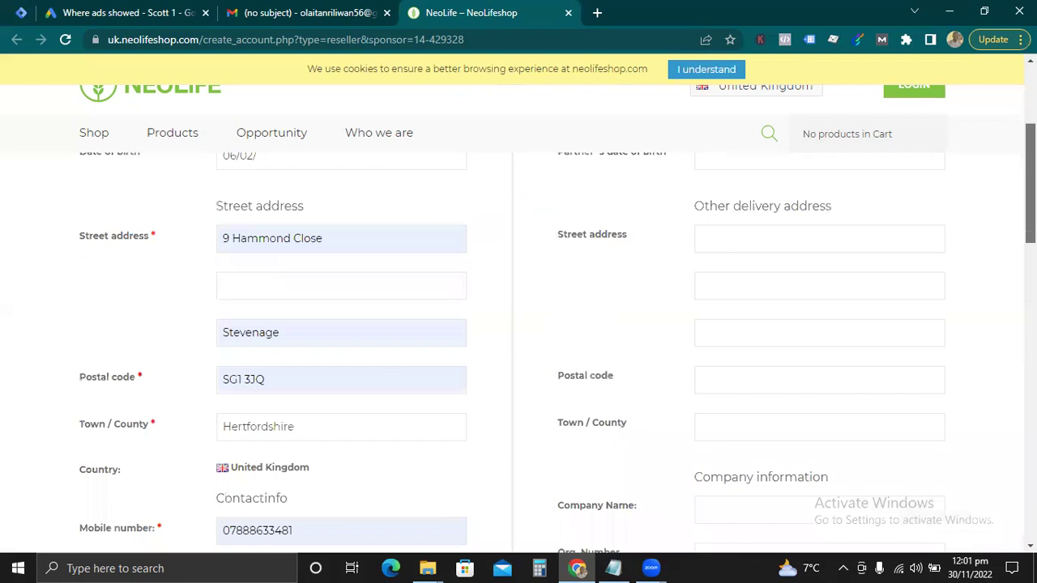
scroll(518, 324, "up", 2)
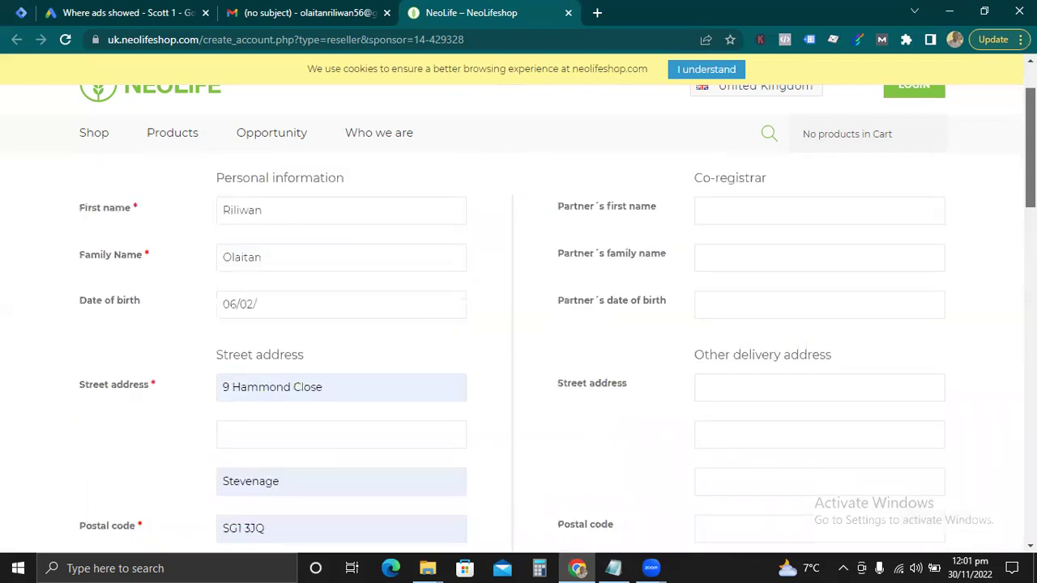
scroll(334, 430, "up", 1)
scroll(335, 429, "down", 13)
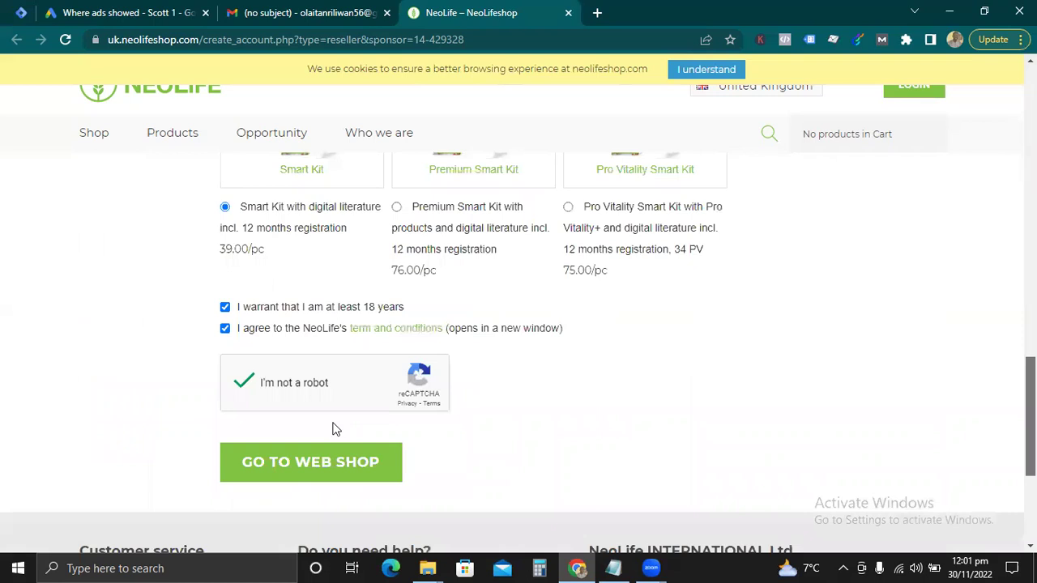
scroll(334, 429, "down", 1)
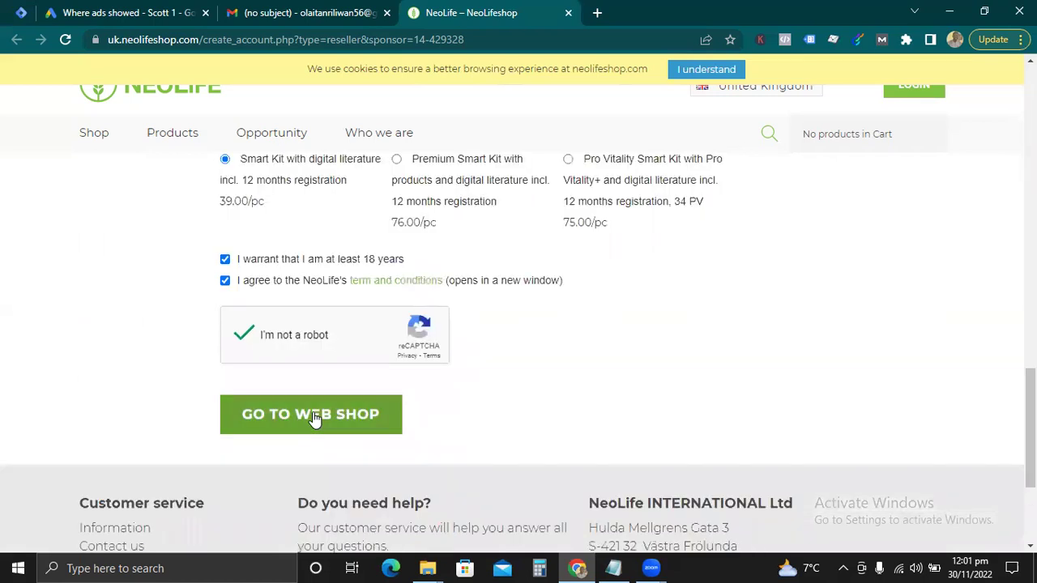
left_click(315, 418)
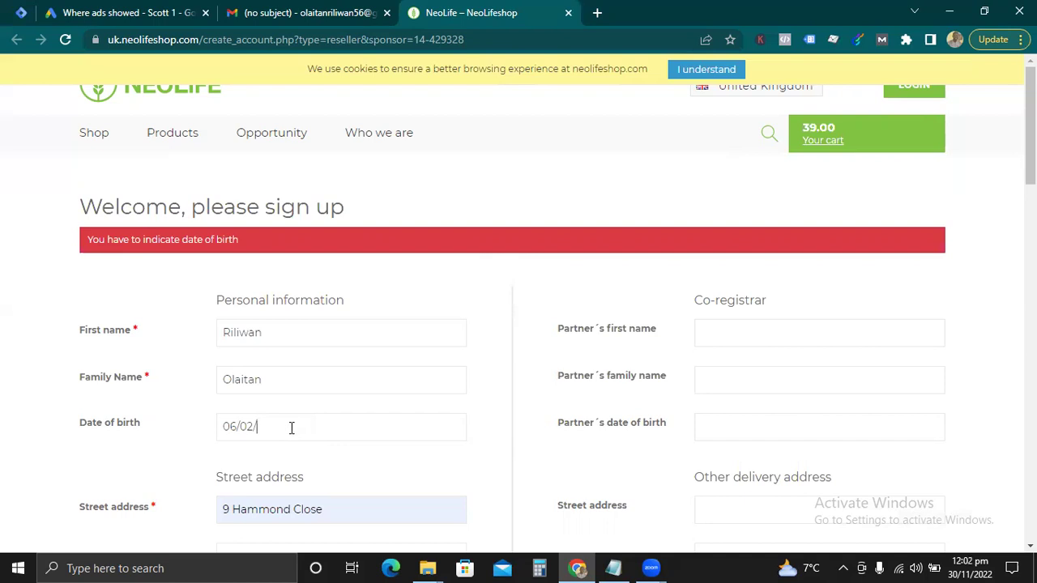
- Clear the Date of birth field and resubmit the sign-up form
key("BackSpace")
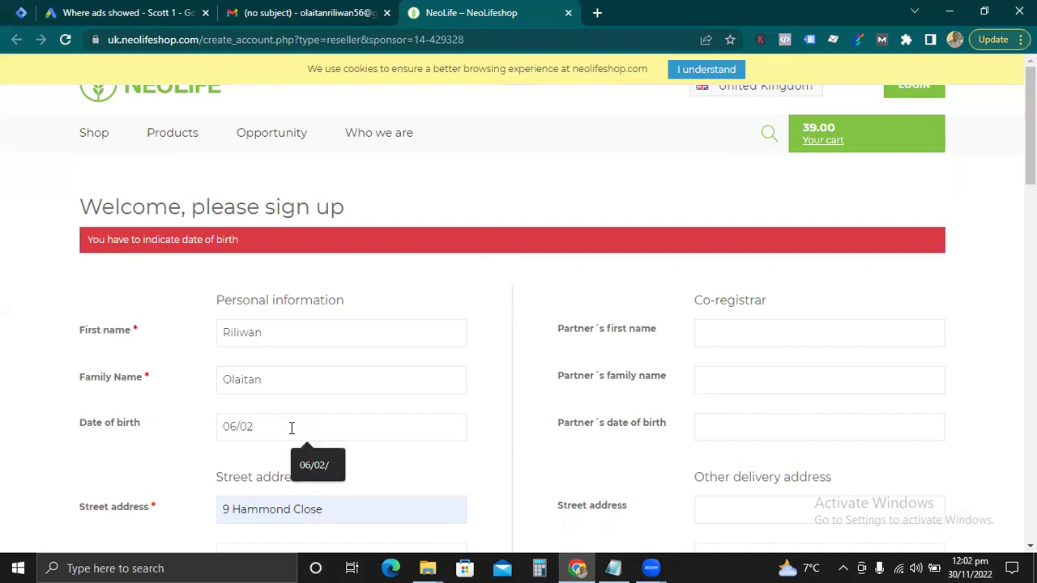
key("BackSpace")
key("BackSpace")
key("BackSpace")
key("BackSpace")
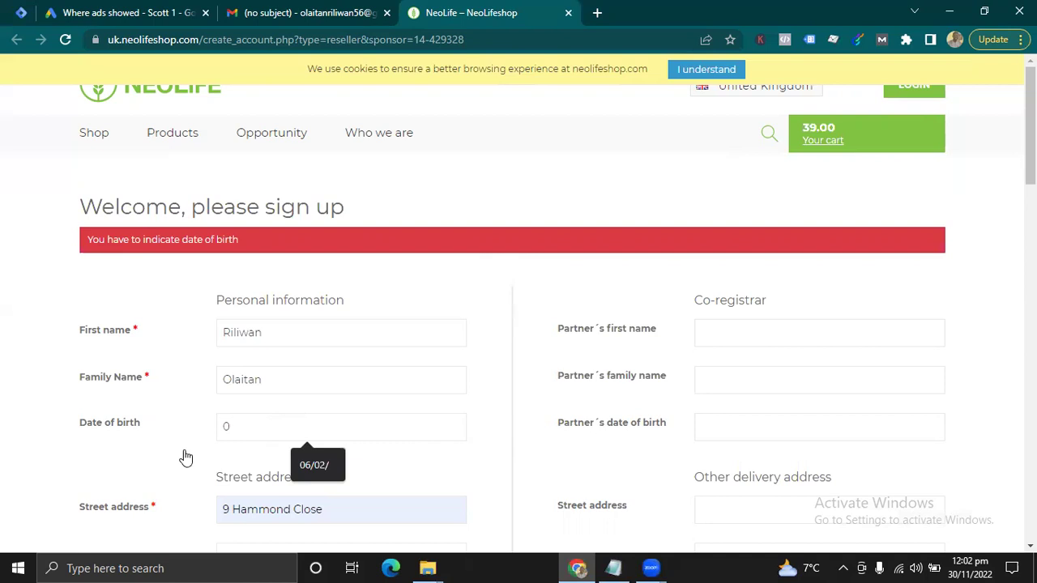
key("BackSpace")
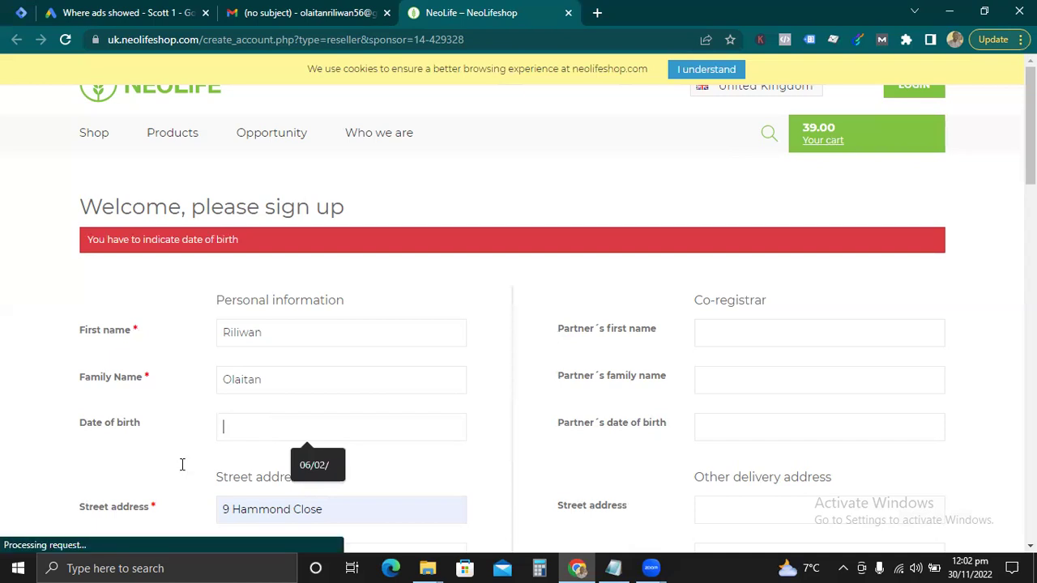
scroll(182, 464, "down", 15)
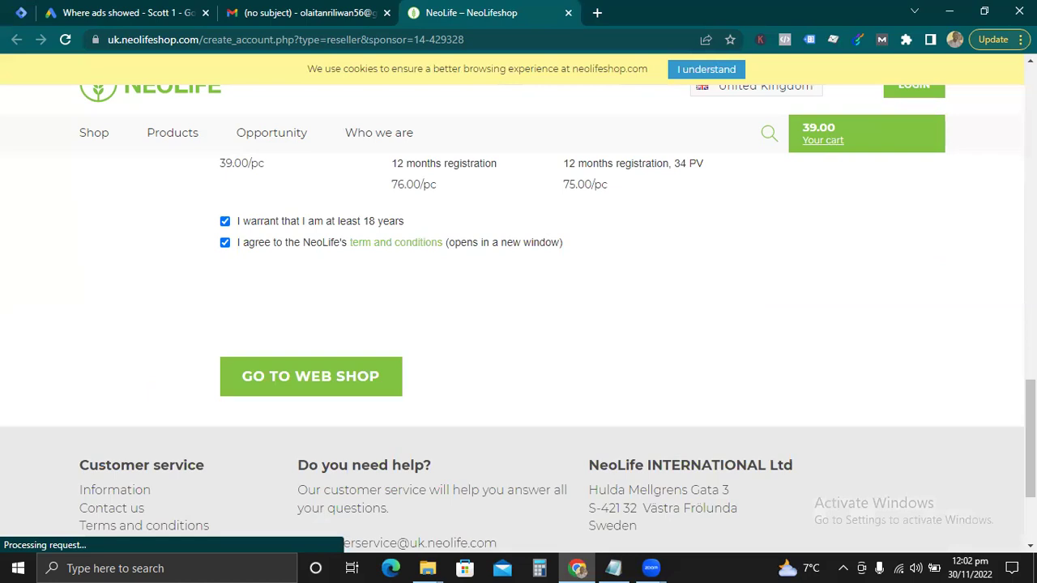
left_click(356, 396)
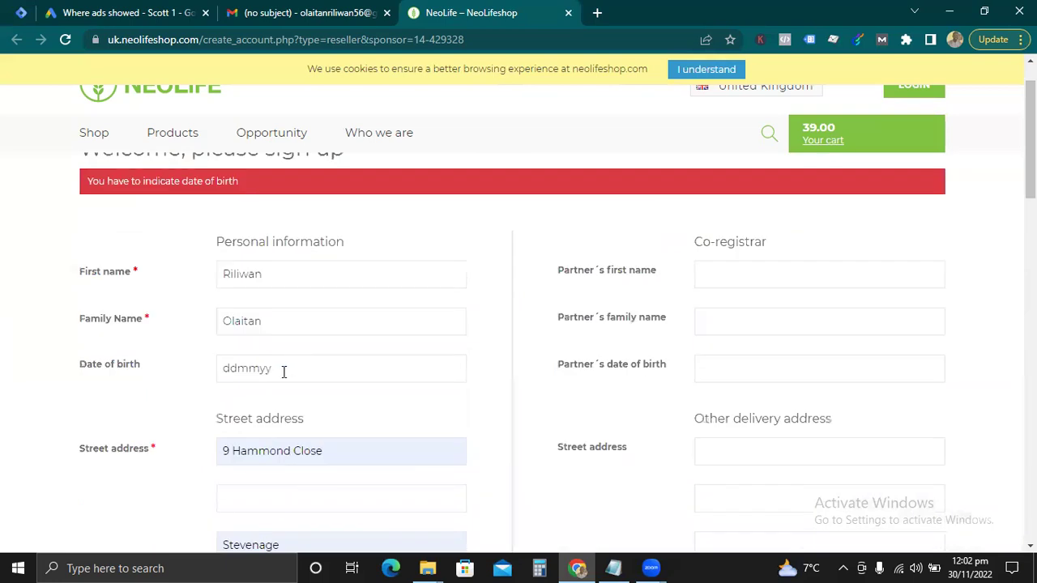
- Re-enter the date of birth, trying space- and slash-separated formats
left_click(284, 371)
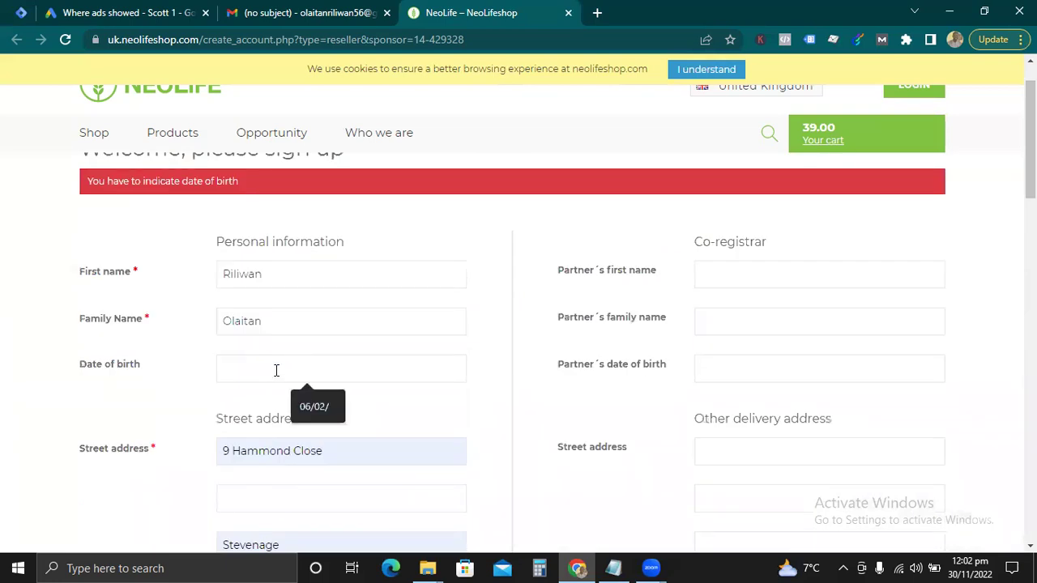
type("06")
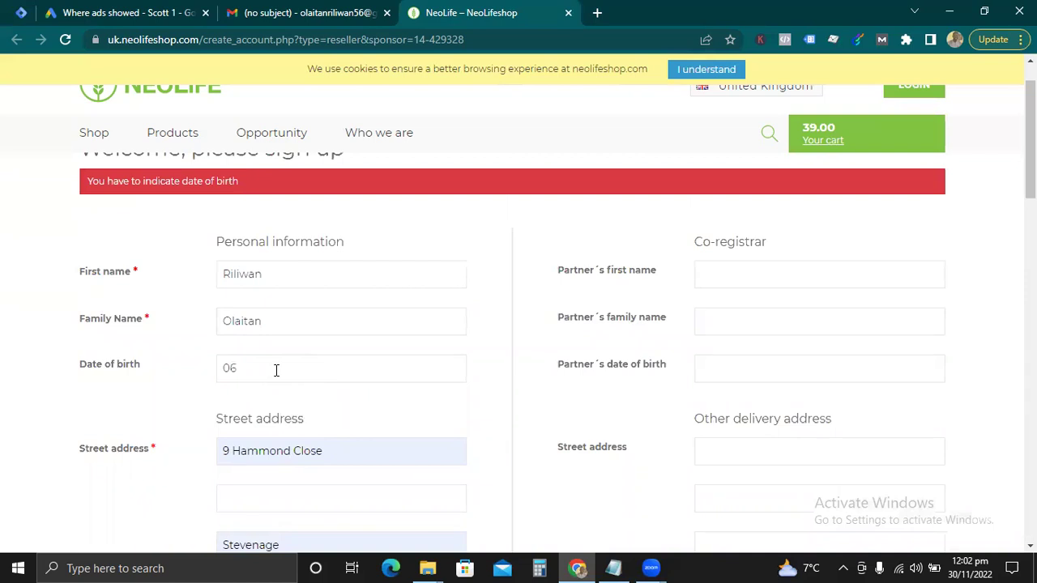
type(" 02")
key("BackSpace")
key("BackSpace")
type("92")
key("BackSpace")
key("BackSpace")
key("BackSpace")
key("BackSpace")
key("BackSpace")
type("06")
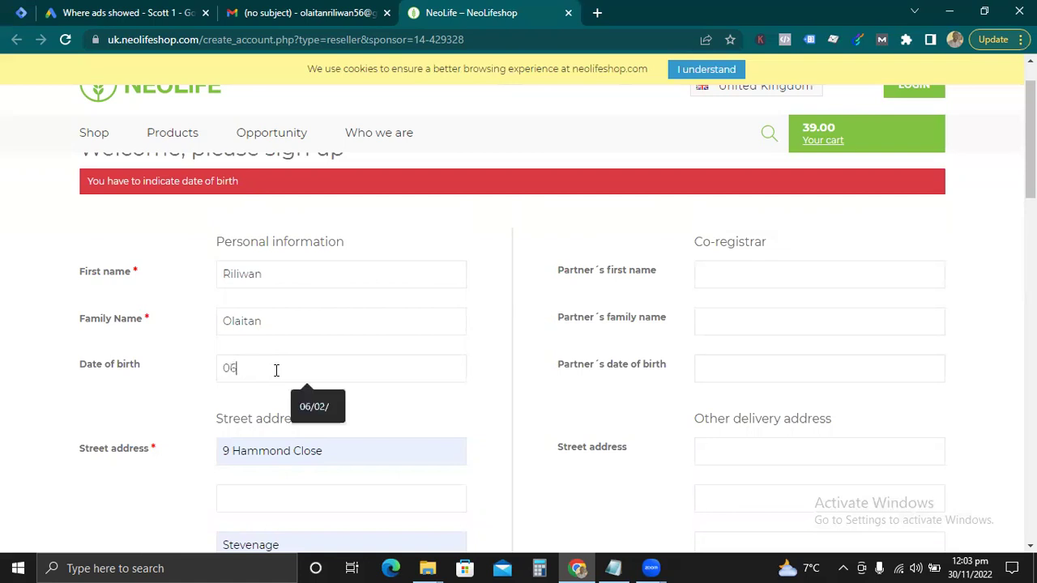
key("BackSpace")
type("2/")
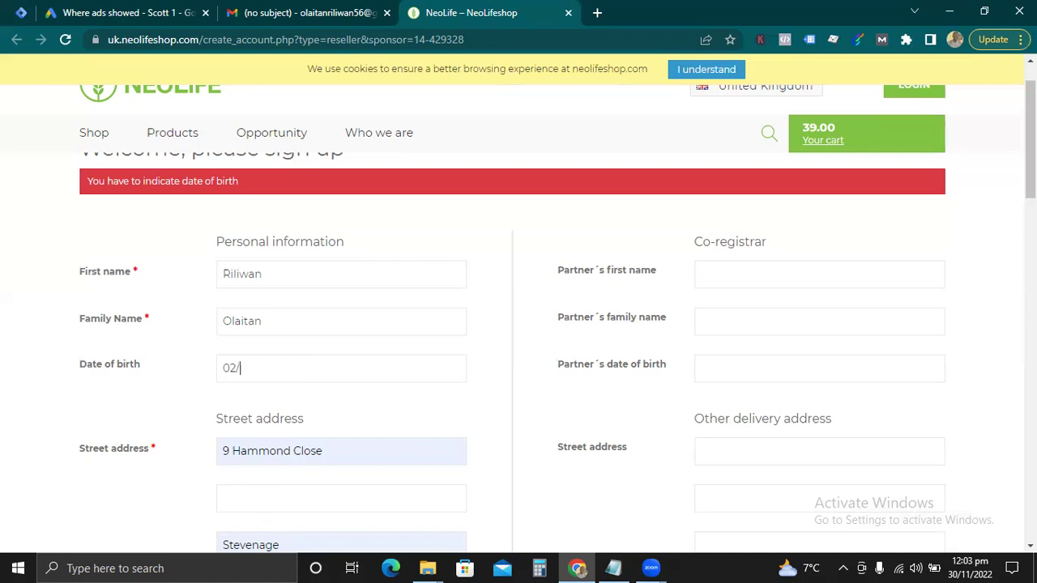
type("92")
scroll(518, 340, "down", 1)
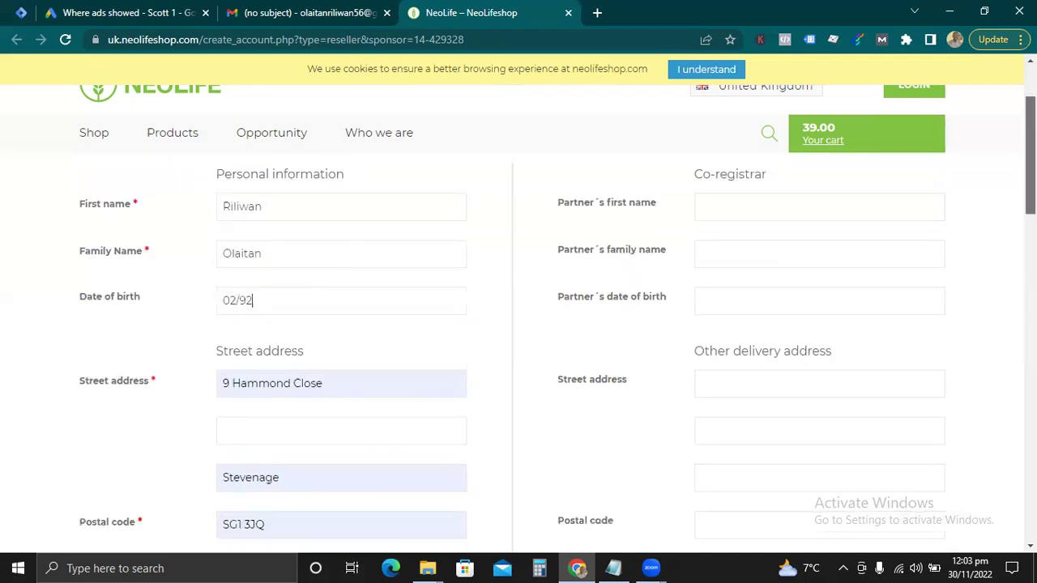
scroll(518, 340, "down", 5)
- Tick I'm not a robot again and dismiss the Cannot contact reCAPTCHA warning
scroll(518, 341, "down", 6)
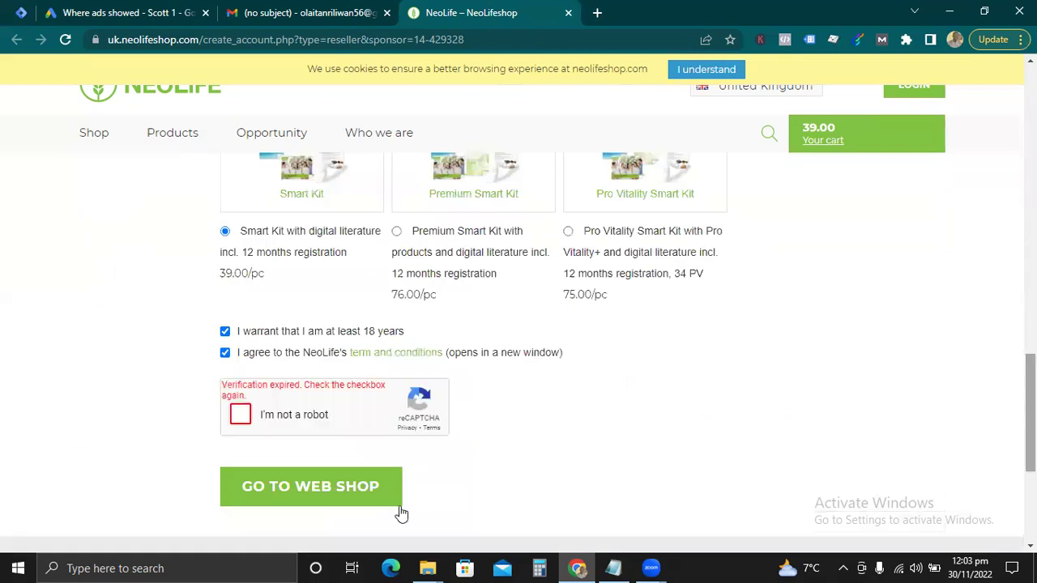
left_click(251, 419)
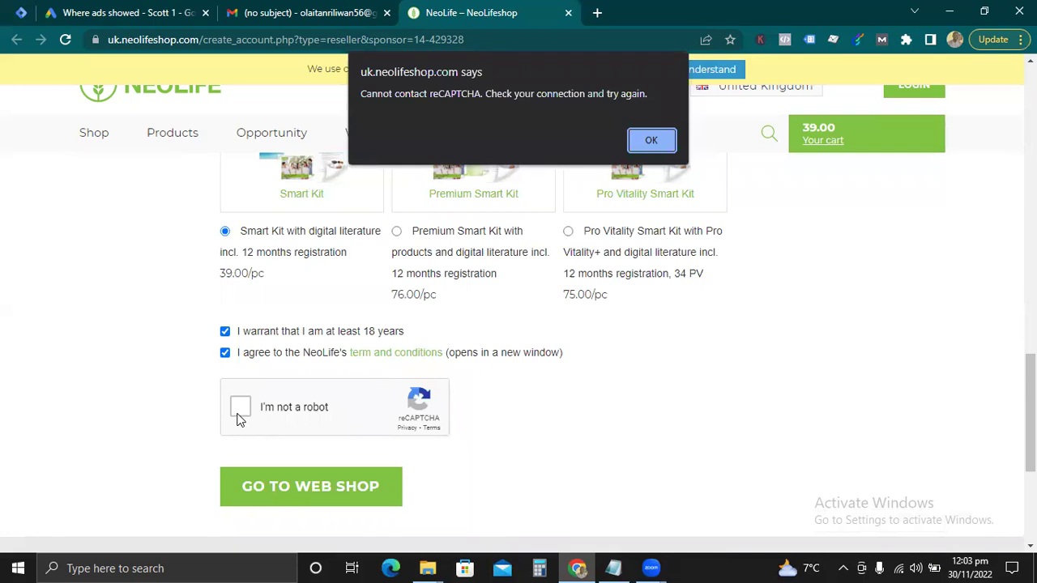
key("Return")
left_click(238, 419)
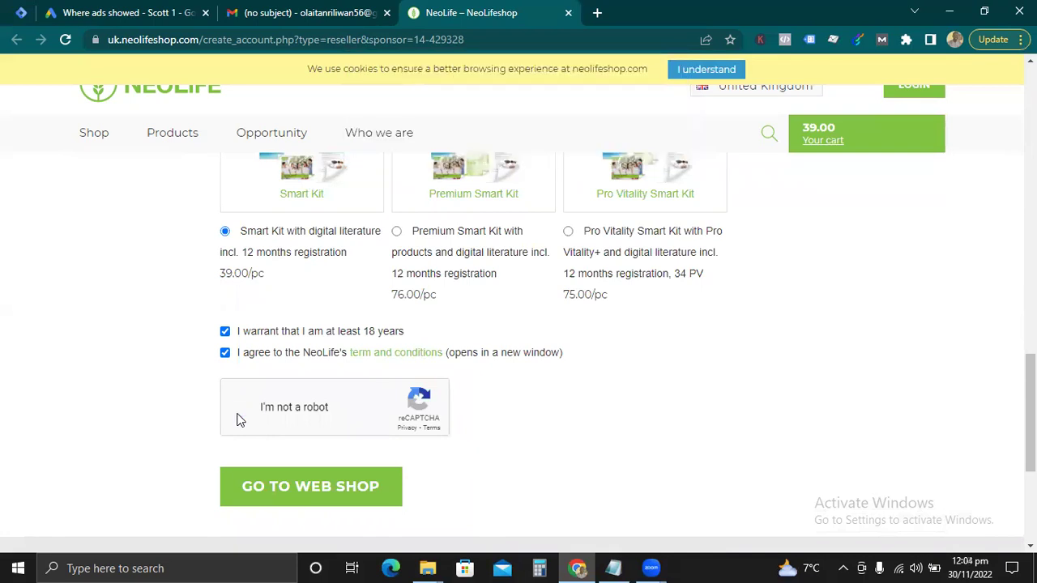
- Resubmit the sign-up, try a hyphenated date of birth, then clear the field
left_click(283, 500)
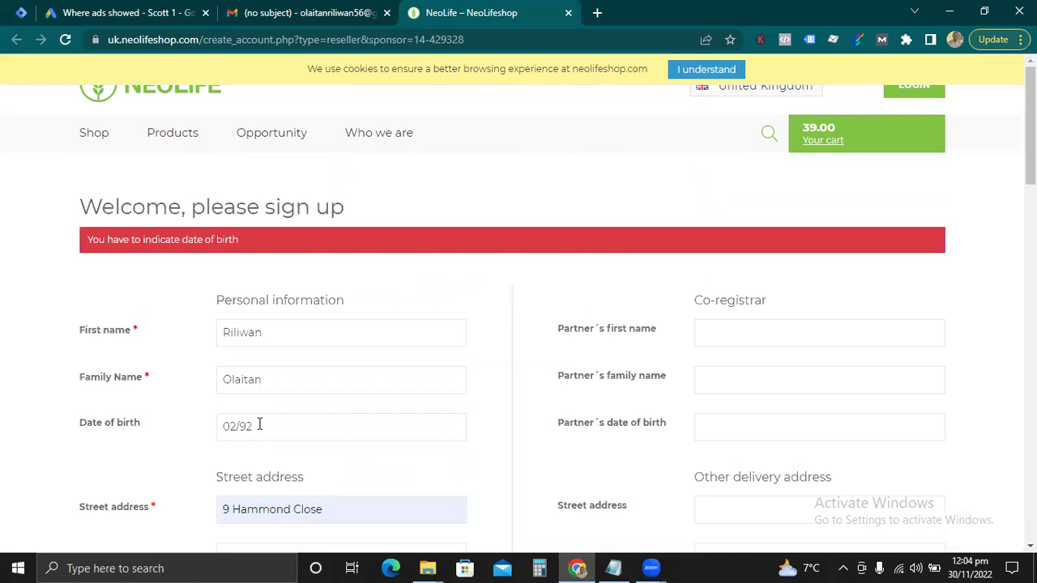
key("BackSpace")
key("BackSpace")
key("BackSpace")
key("BackSpace")
key("BackSpace")
type("06")
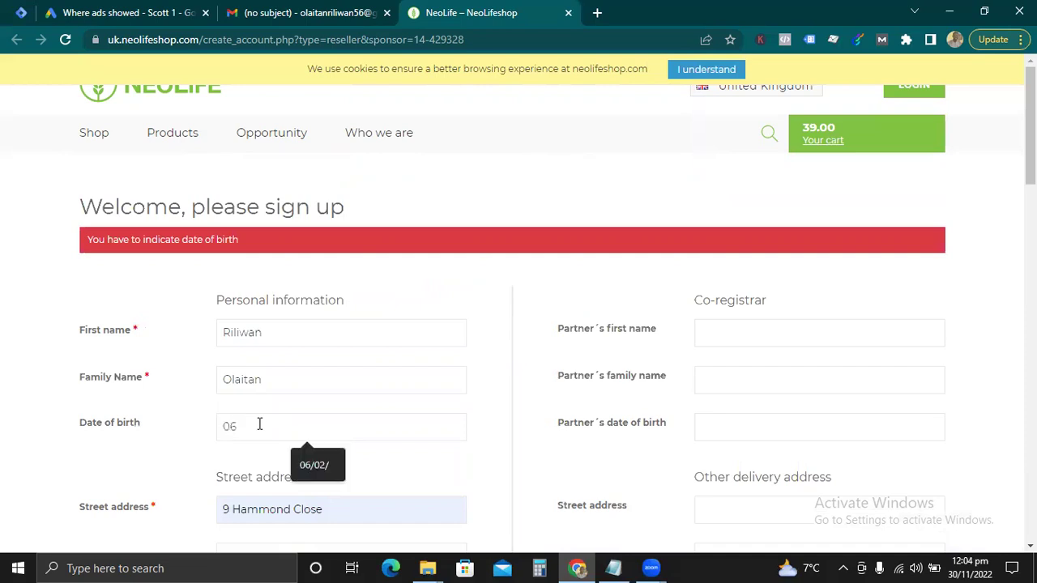
type("-02-")
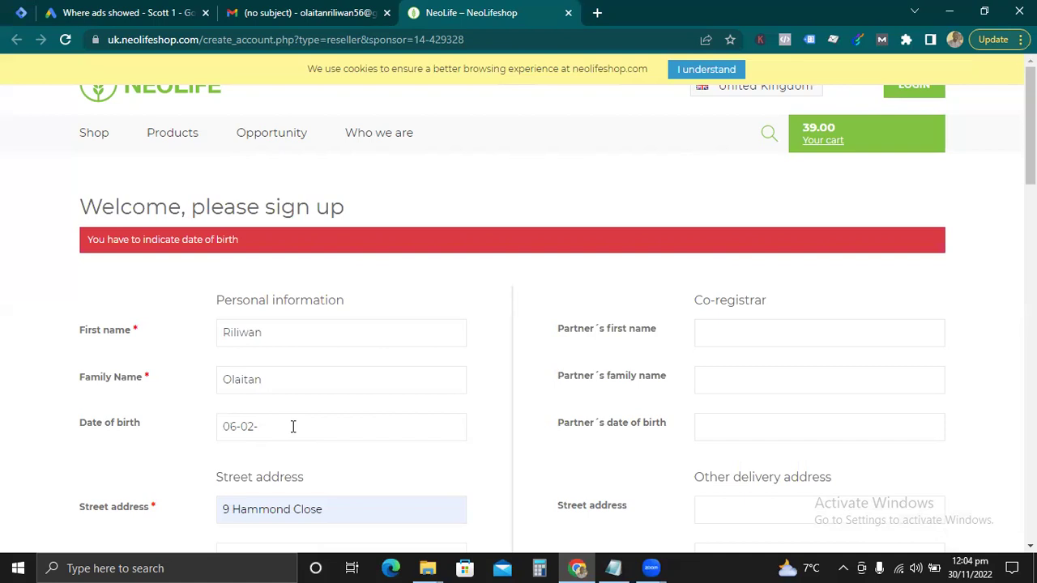
key("BackSpace")
type("-")
key("BackSpace")
key("BackSpace")
key("BackSpace")
key("BackSpace")
key("BackSpace")
key("BackSpace")
- Clear the mistyped date of birth and retype the day and month separated by slashes
scroll(165, 490, "down", 10)
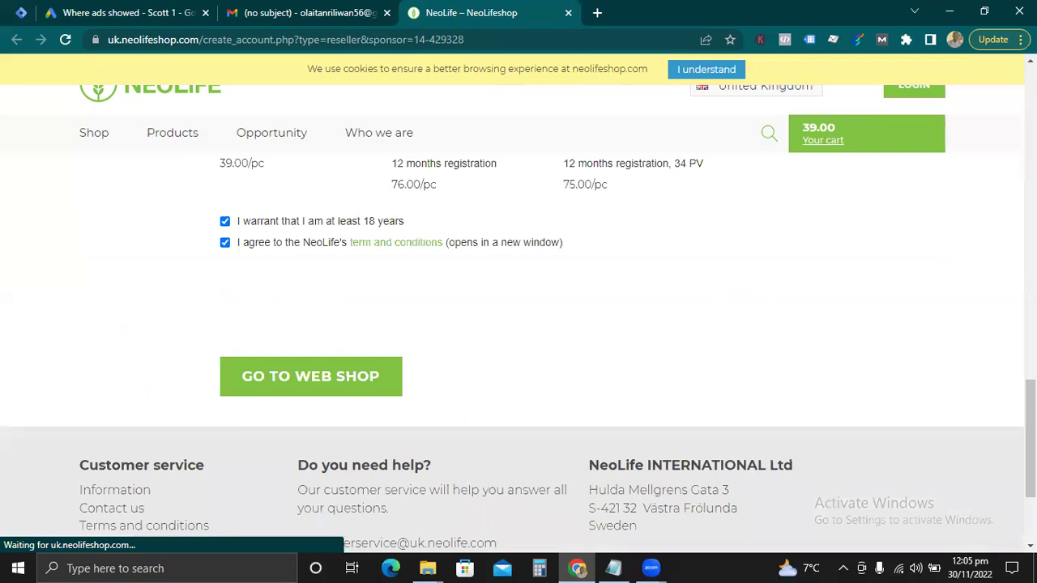
scroll(519, 348, "up", 5)
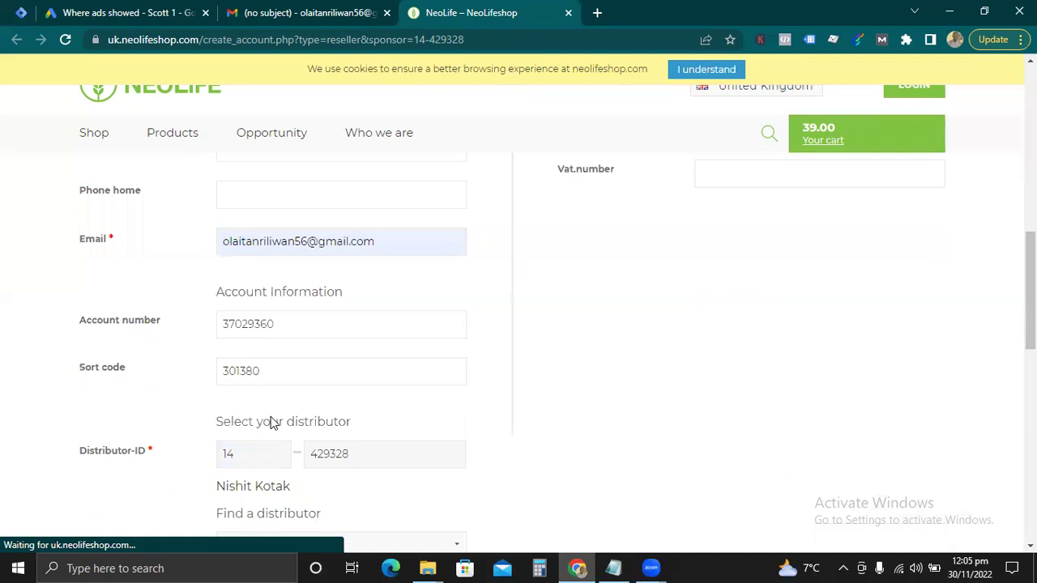
scroll(271, 423, "up", 8)
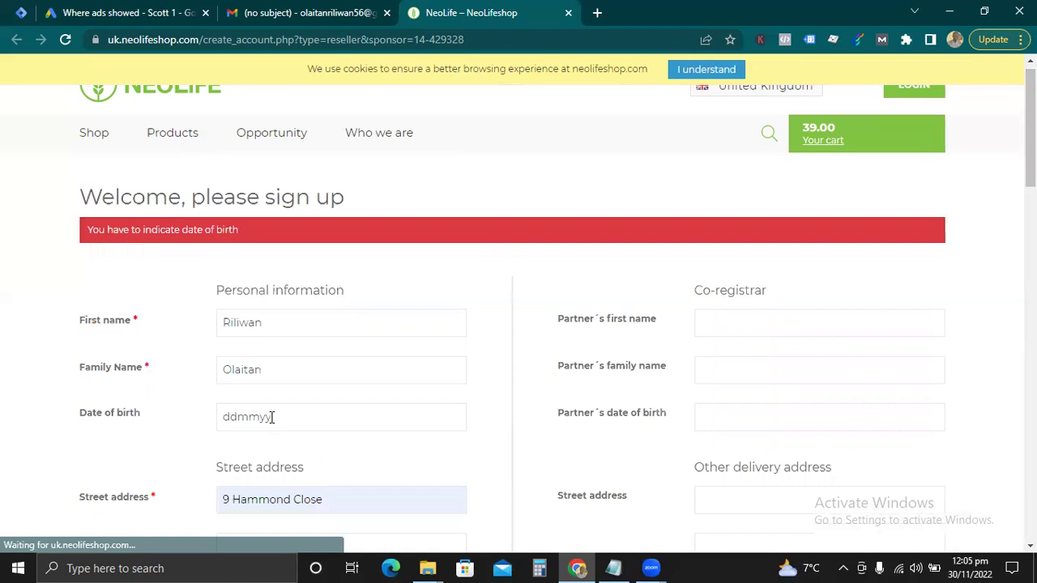
left_click(249, 417)
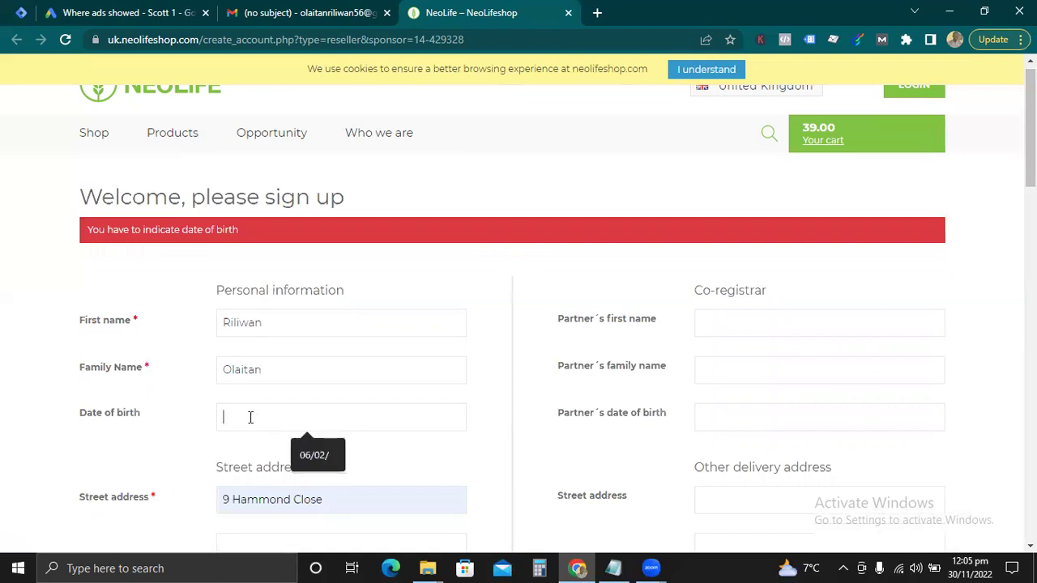
type("06 0")
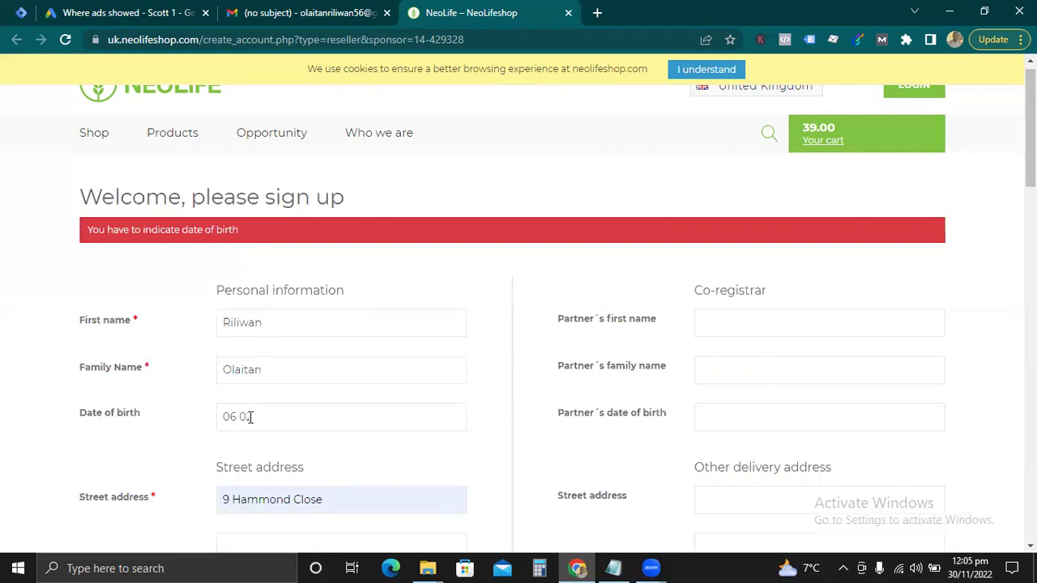
type("m")
key("BackSpace")
key("BackSpace")
key("BackSpace")
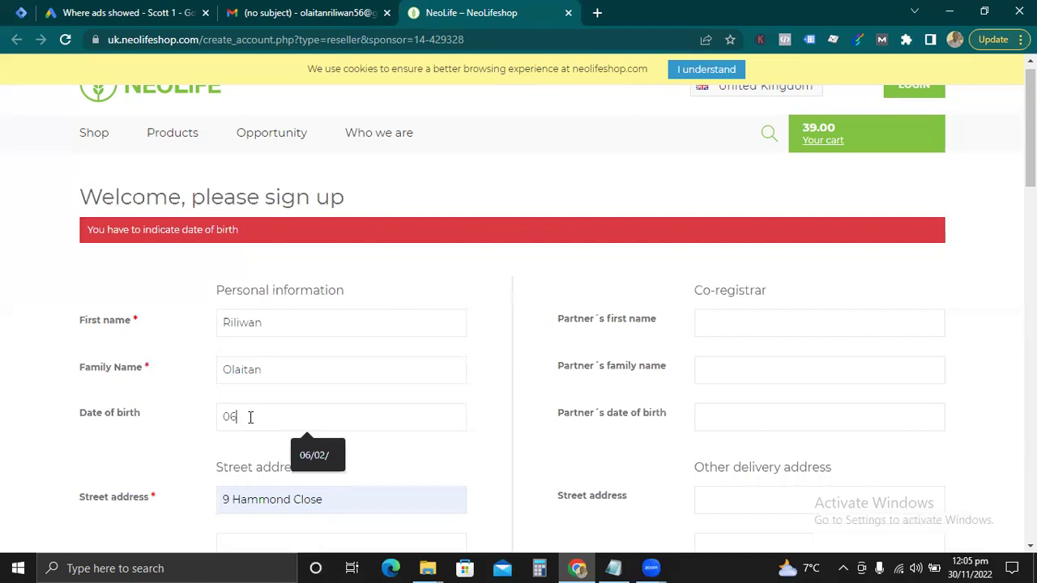
key("BackSpace")
key("BackSpace")
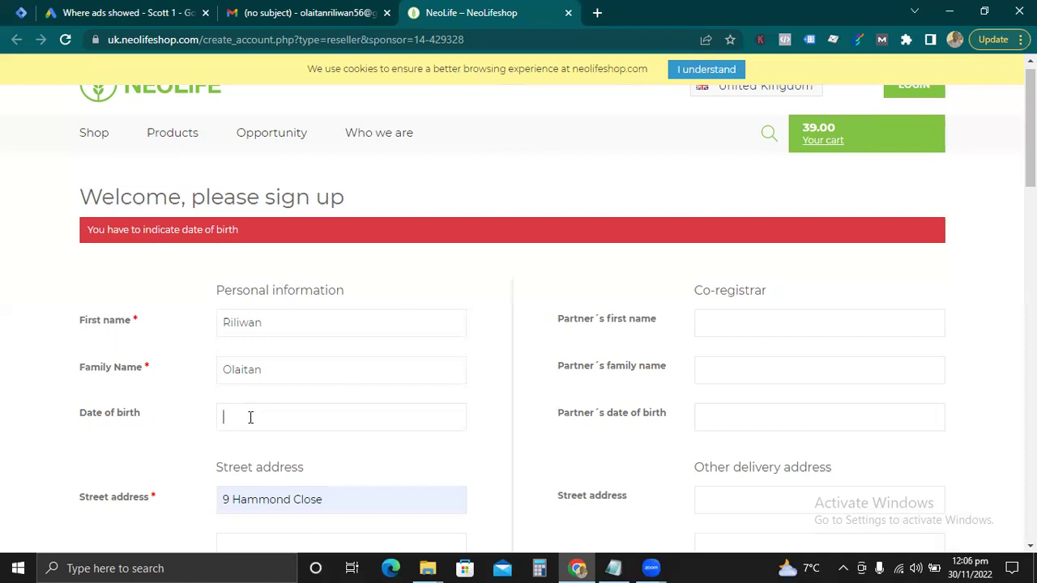
type("06")
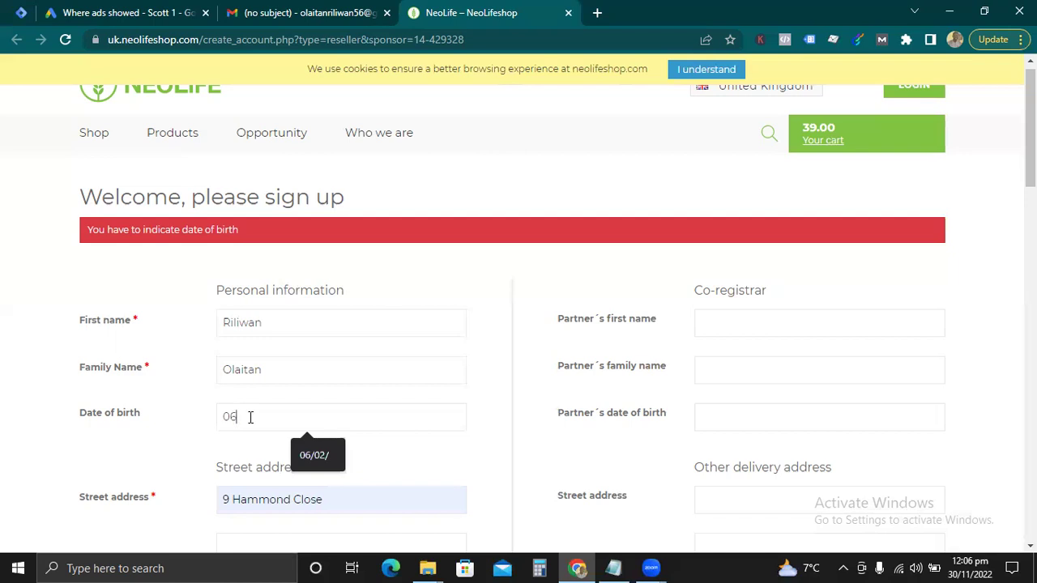
type("/02/")
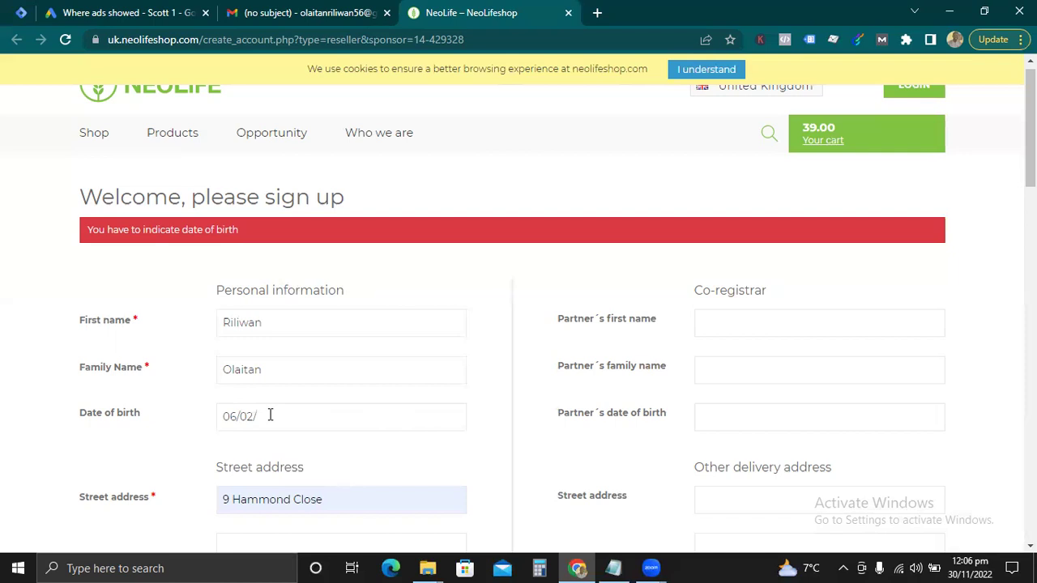
- Replace the date of birth entry with a six-digit DDMMYY date without separators
key("BackSpace")
key("BackSpace")
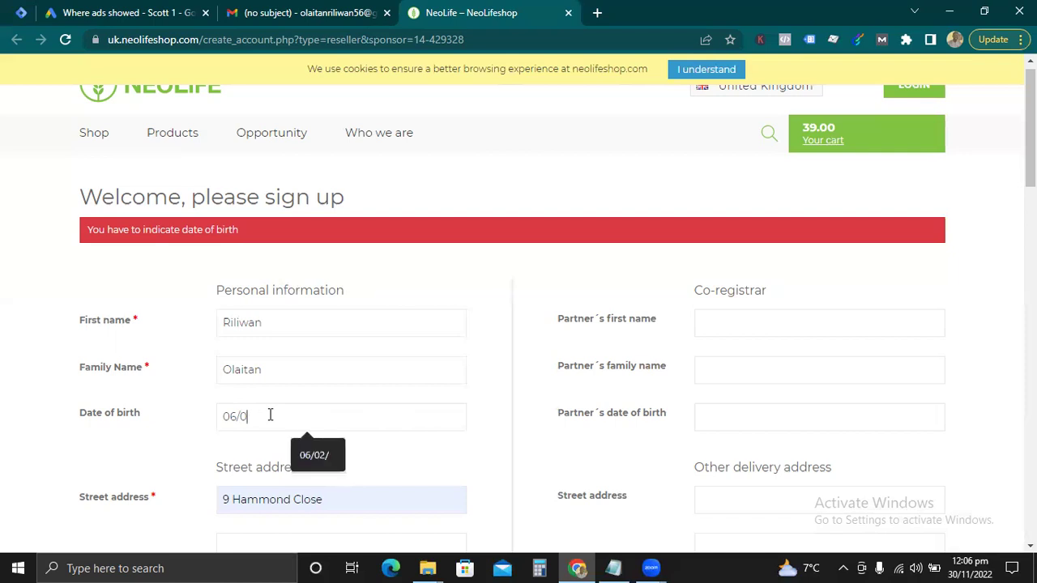
key("BackSpace")
key("BackSpace")
key("BackSpace")
key("BackSpace")
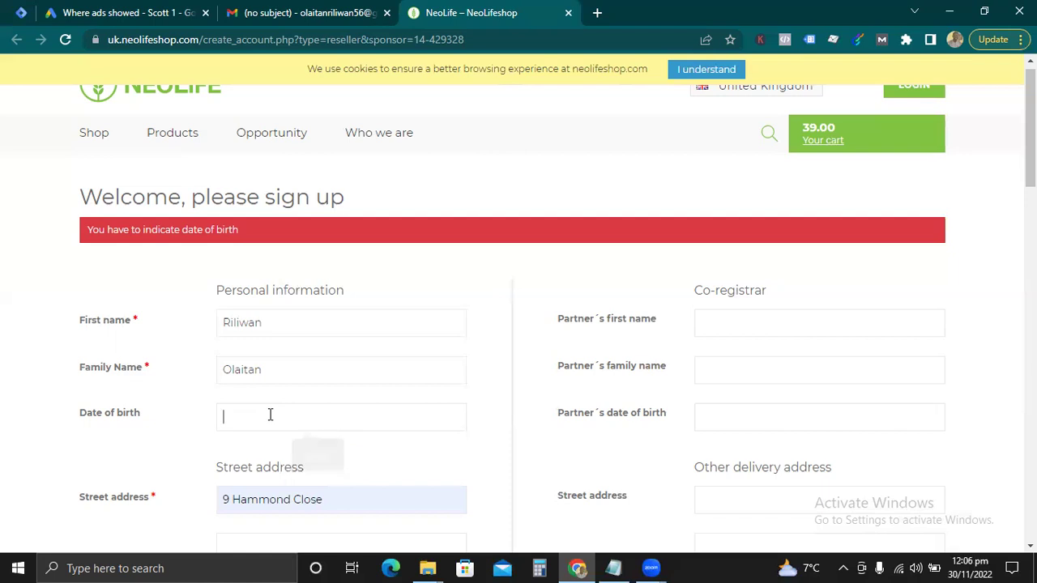
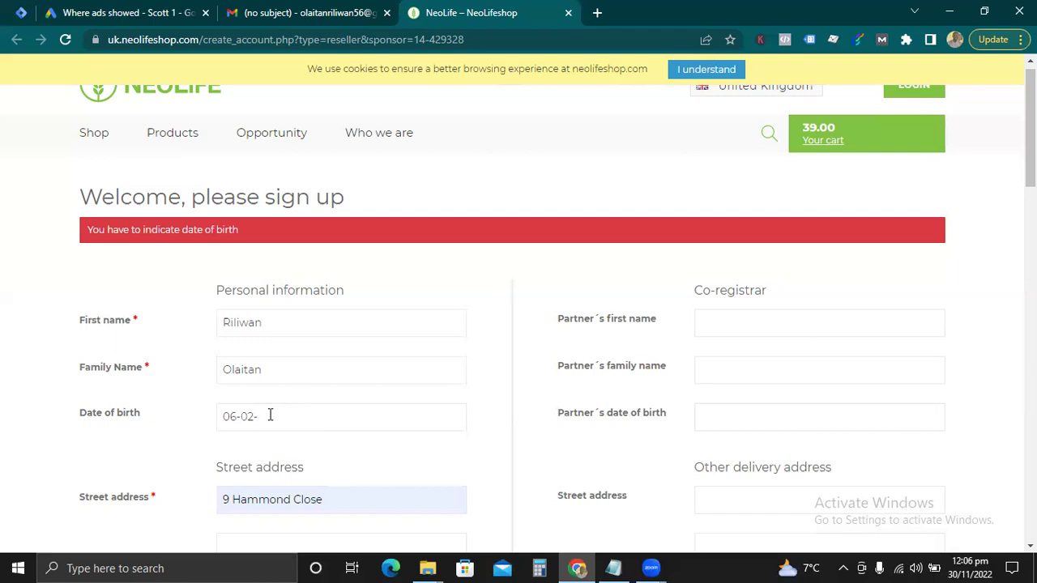
key("BackSpace")
key("BackSpace")
key("BackSpace")
key("BackSpace")
key("BackSpace")
key("BackSpace")
key("BackSpace")
key("BackSpace")
key("BackSpace")
key("BackSpace")
key("BackSpace")
key("BackSpace")
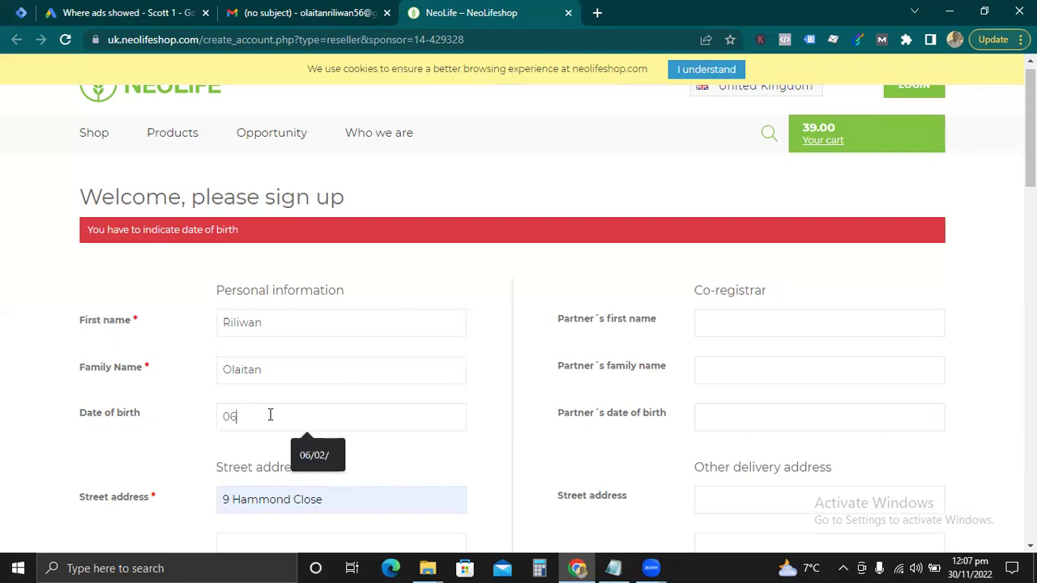
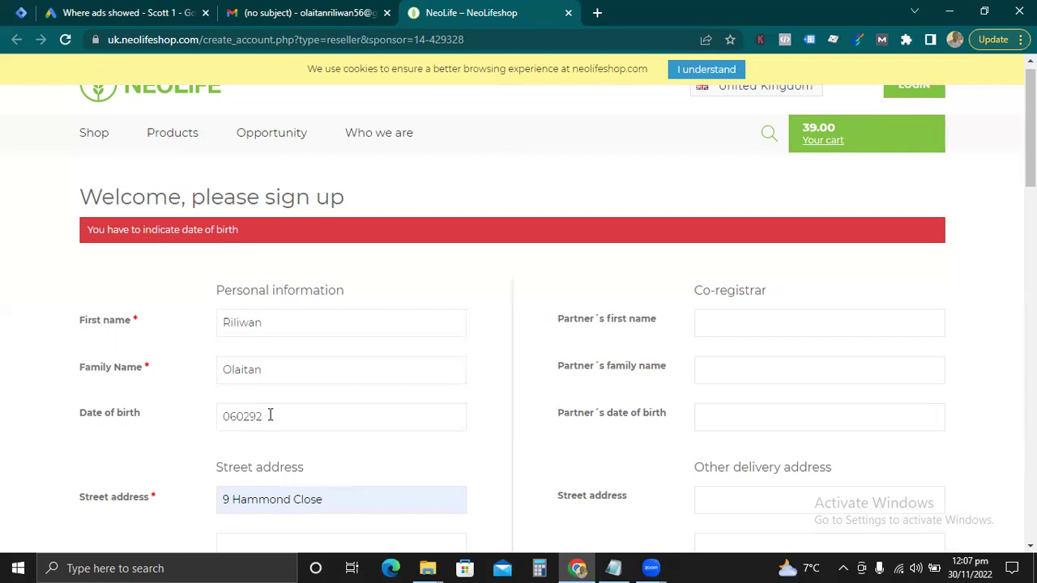
left_click(239, 416)
- Tick the expired reCAPTCHA 'I'm not a robot' checkbox again below the form
scroll(518, 324, "down", 2)
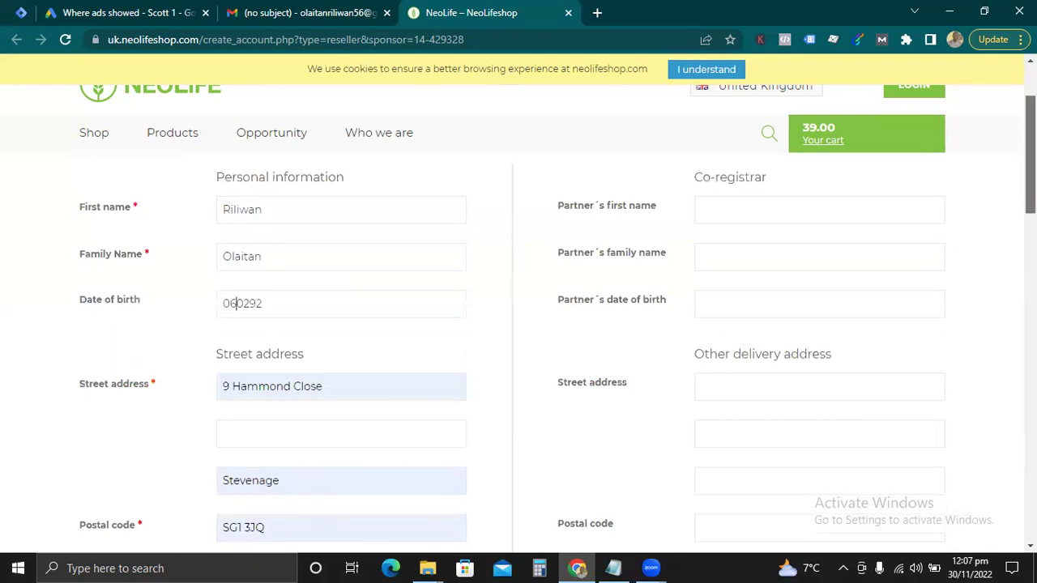
scroll(518, 324, "down", 6)
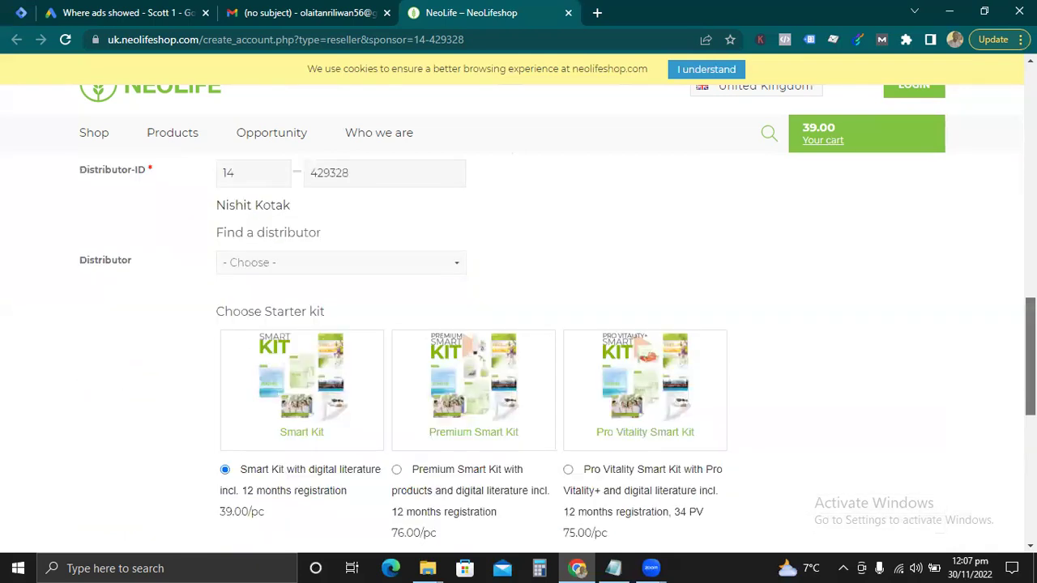
scroll(243, 332, "down", 4)
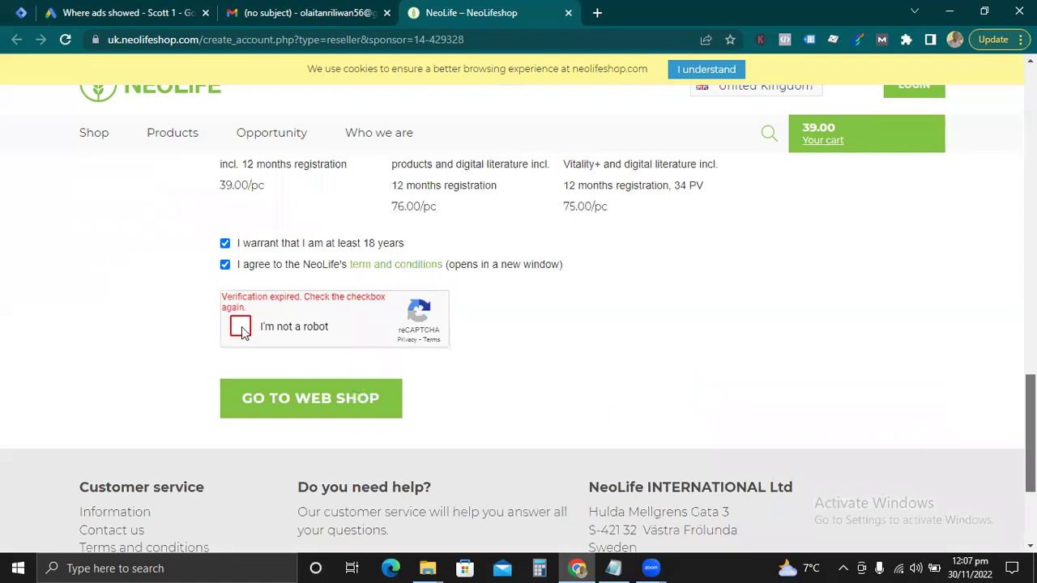
left_click(241, 327)
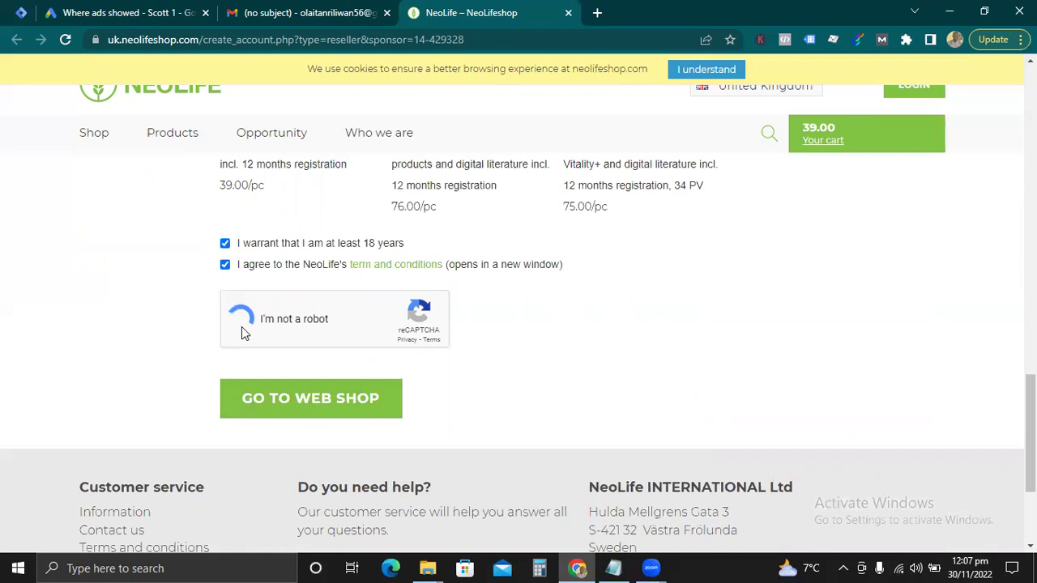
- Submit the sign-up and review checkout: Smart Kit, digital delivery, card payment, 39.00 total
left_click(297, 409)
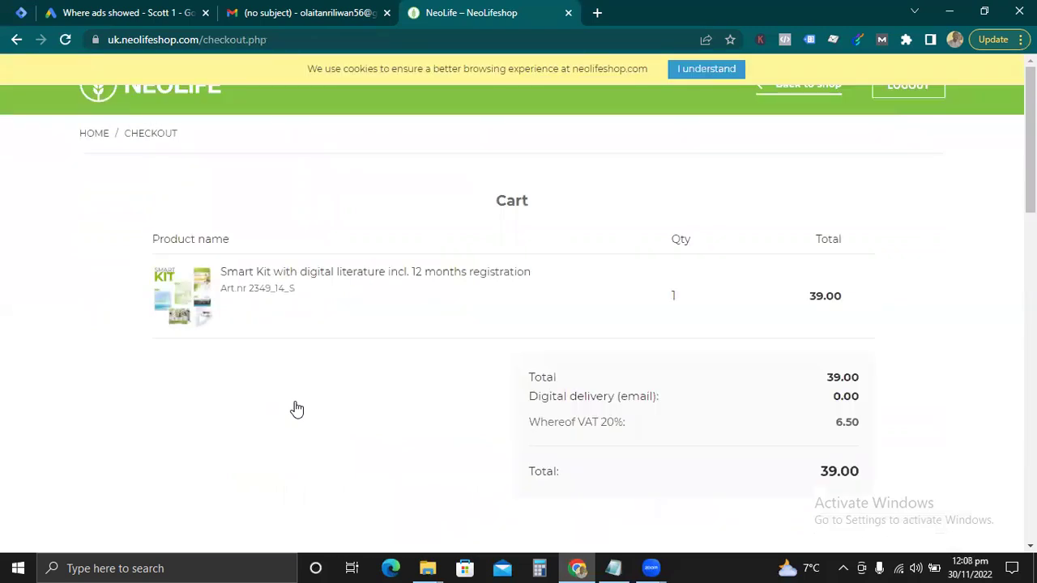
left_click_drag(1030, 140, 1030, 234)
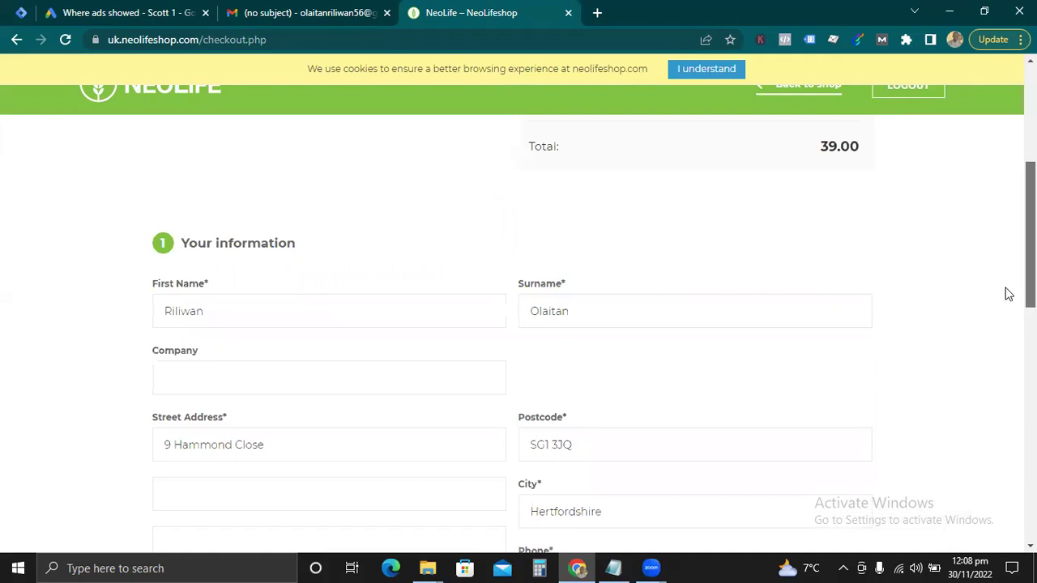
scroll(1009, 294, "down", 1)
scroll(1008, 324, "down", 5)
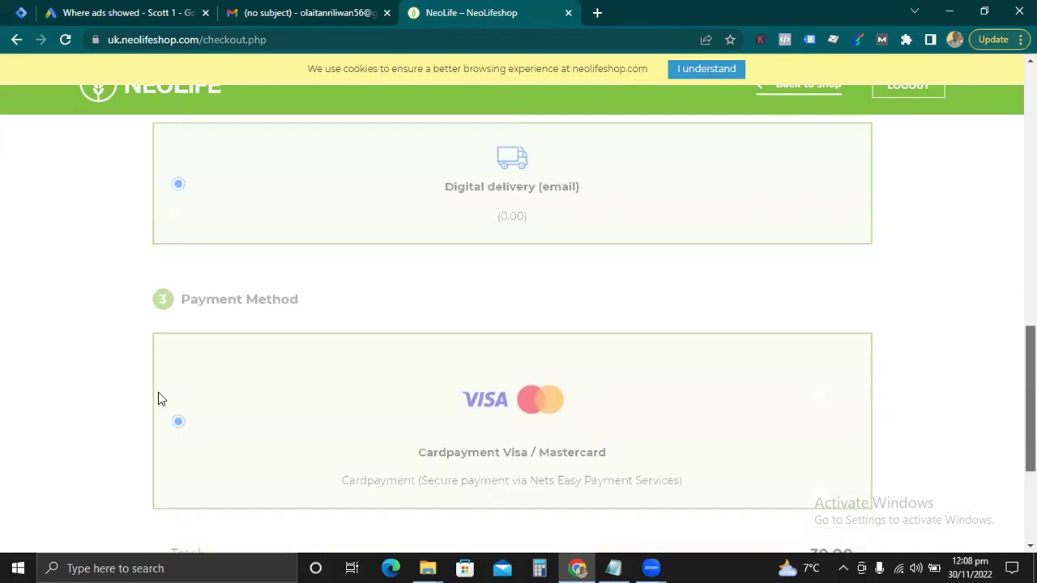
scroll(158, 392, "down", 1)
scroll(158, 389, "down", 2)
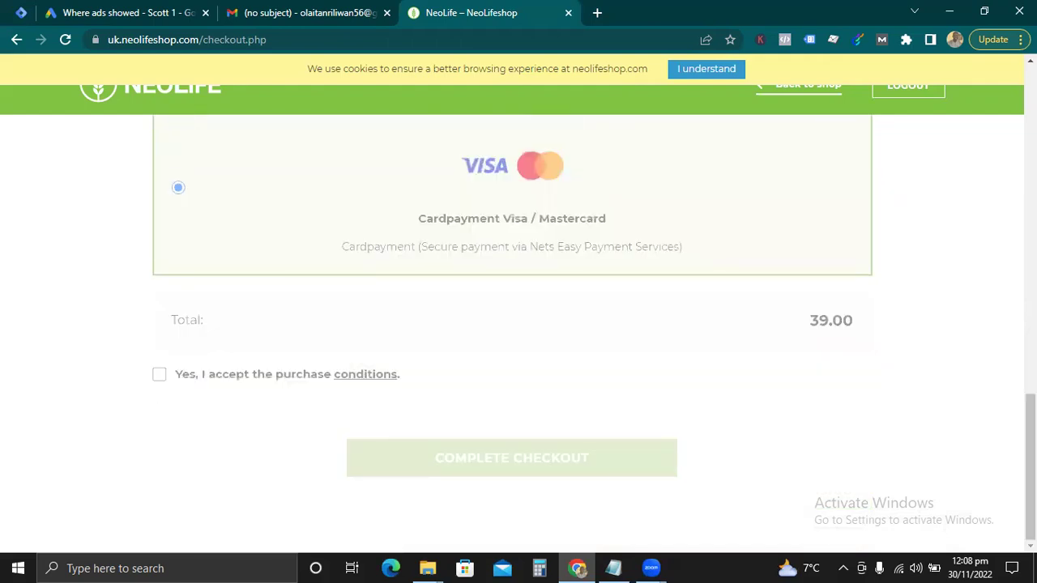
scroll(518, 324, "up", 5)
scroll(519, 324, "up", 2)
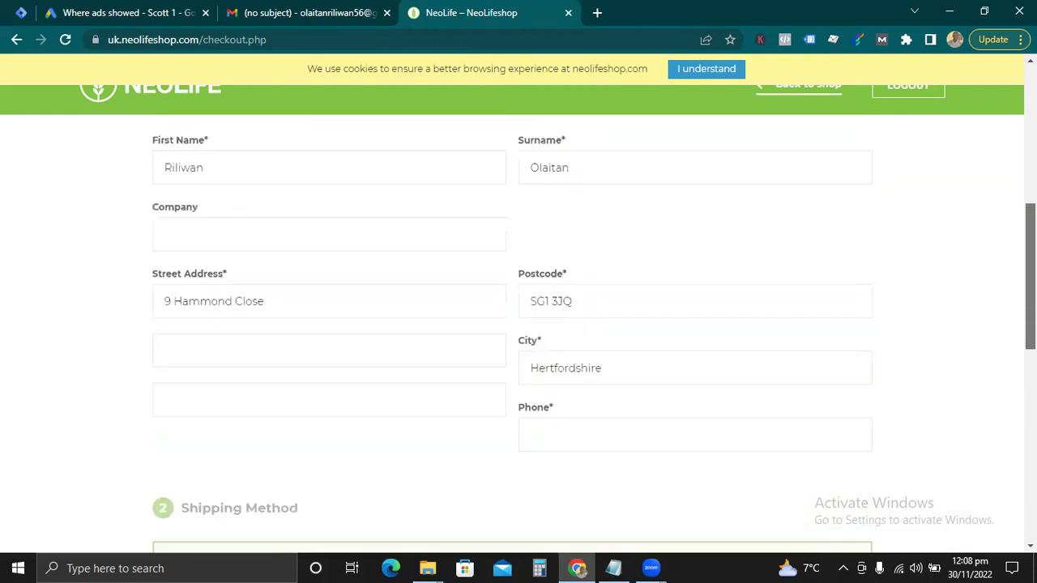
scroll(615, 423, "down", 1)
- Fill the phone from saved autofill and replace the City with the correct town suggestion
left_click(615, 417)
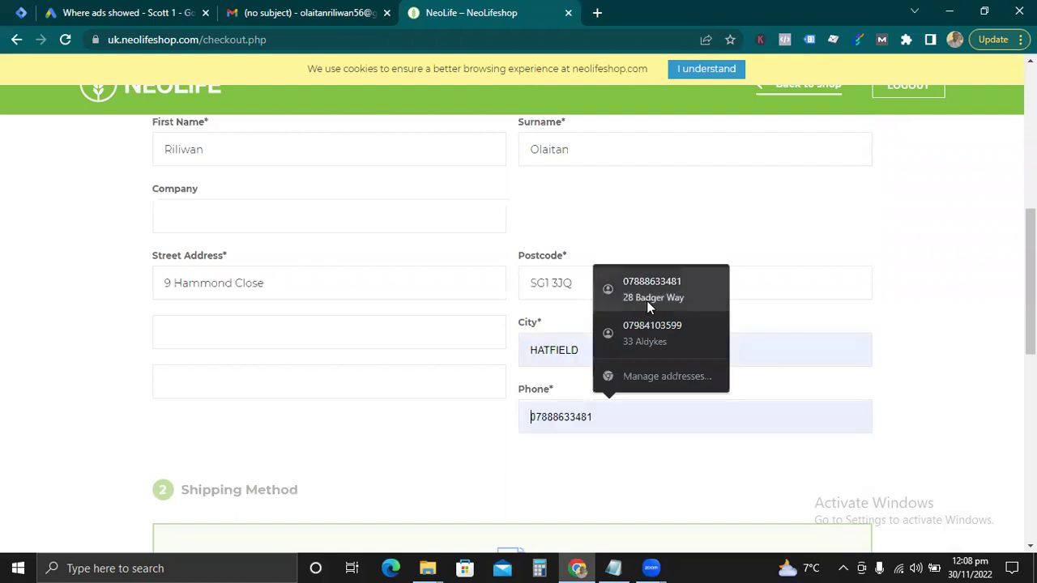
left_click(630, 351)
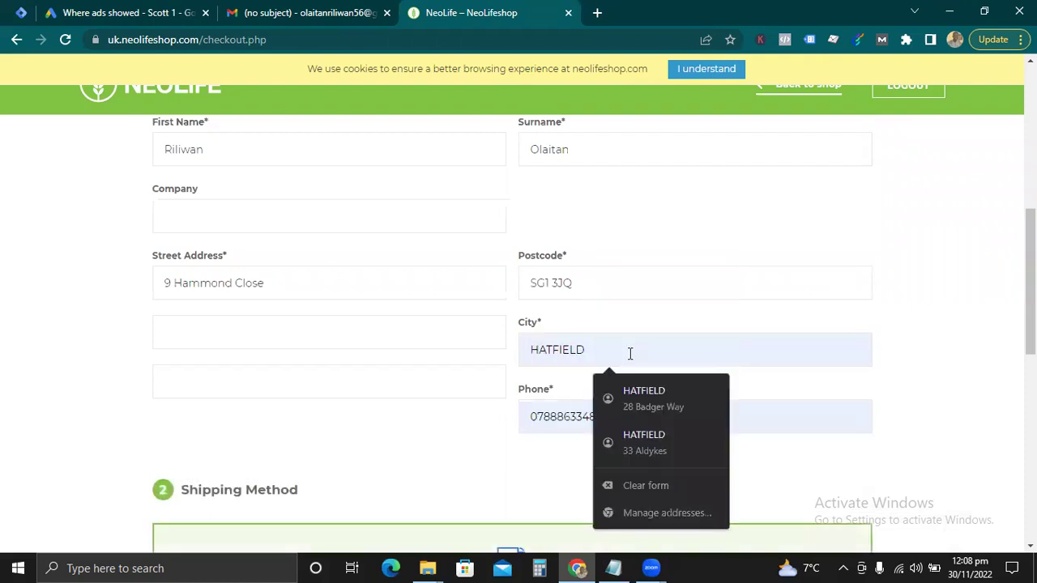
key("BackSpace")
key("BackSpace")
key("BackSpace")
key("BackSpace")
key("BackSpace")
key("BackSpace")
key("BackSpace")
key("BackSpace")
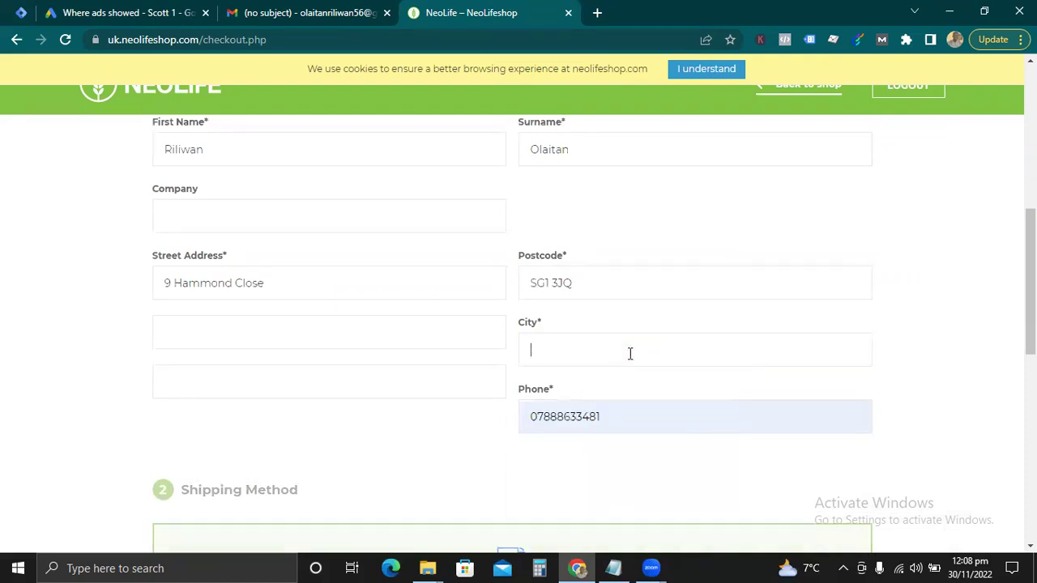
type("H")
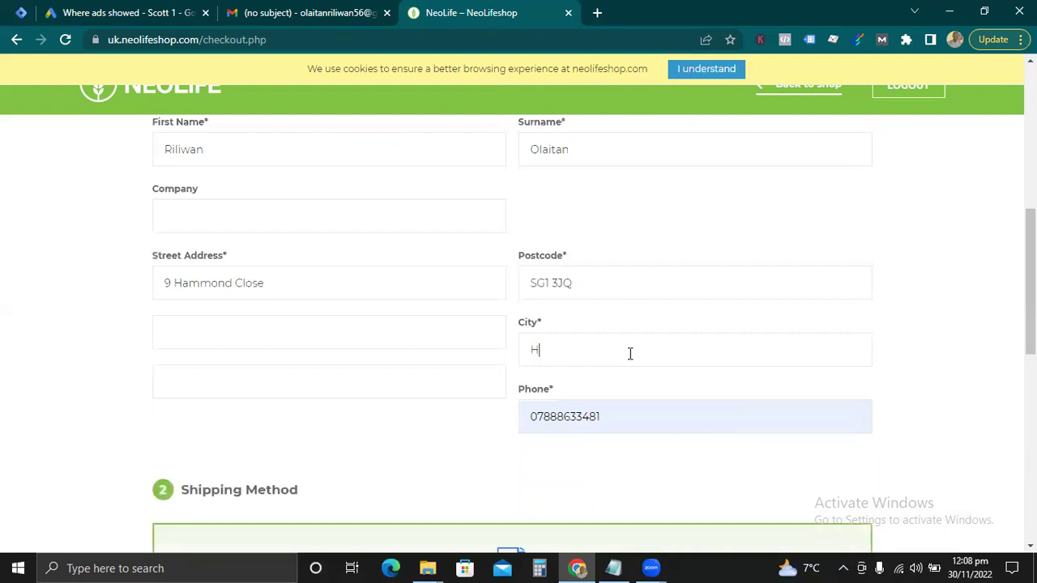
type("at")
key("BackSpace")
key("BackSpace")
key("BackSpace")
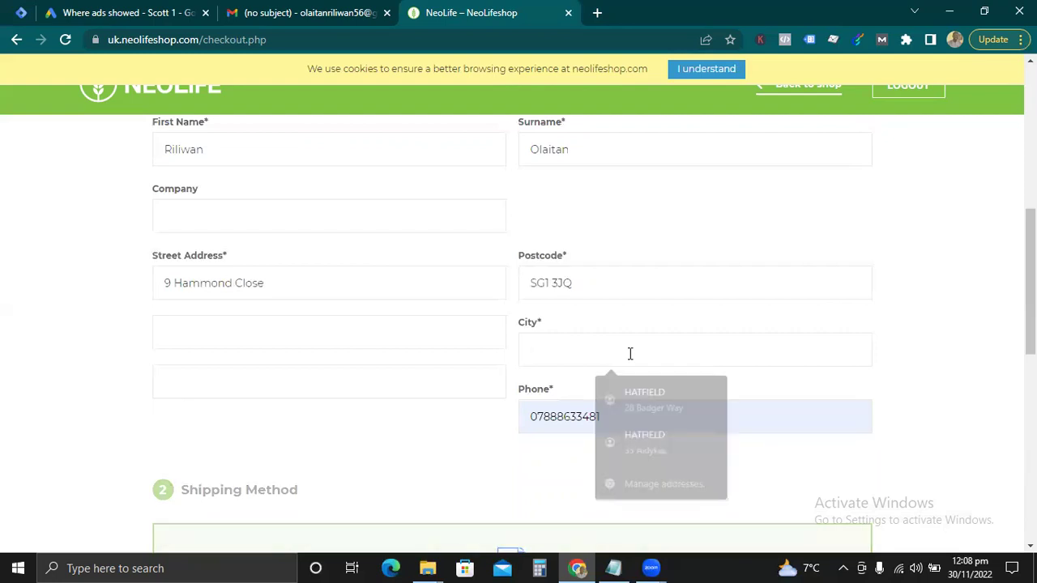
type("Ste")
key("Down")
key("Return")
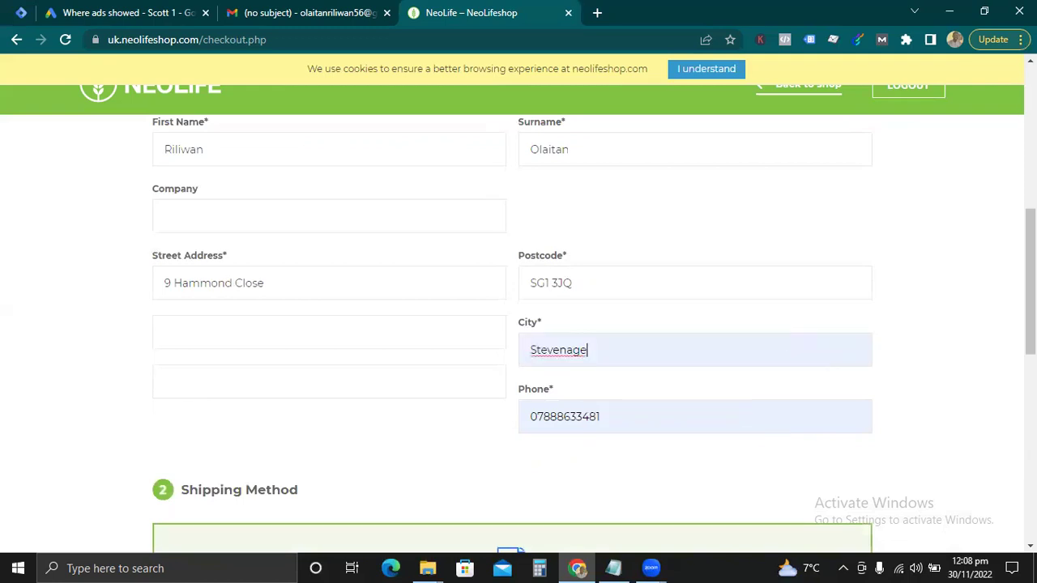
- Accept the purchase conditions and place the order to reach payment
scroll(519, 324, "up", 6)
scroll(518, 324, "down", 6)
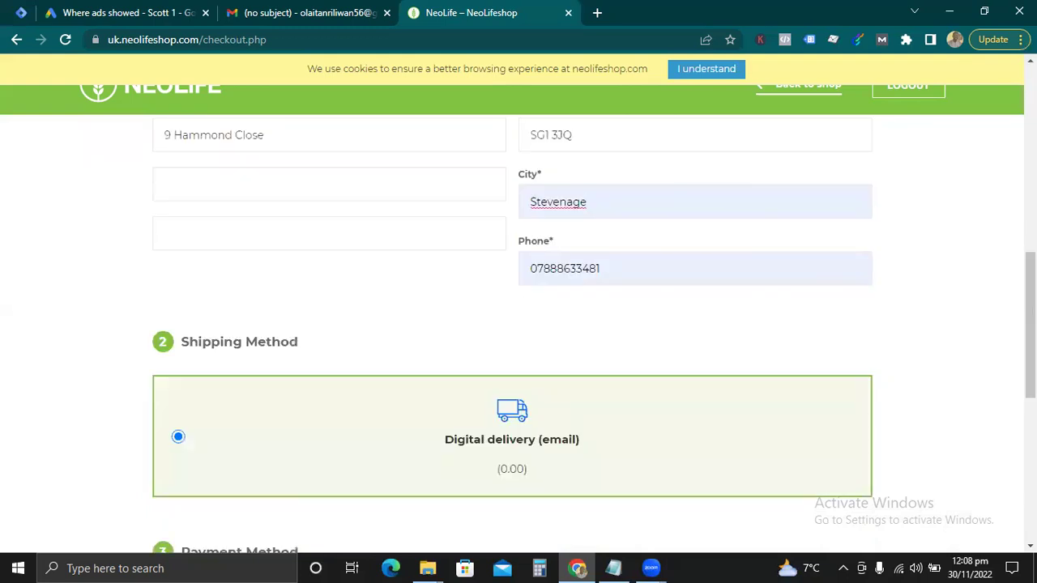
scroll(519, 324, "down", 3)
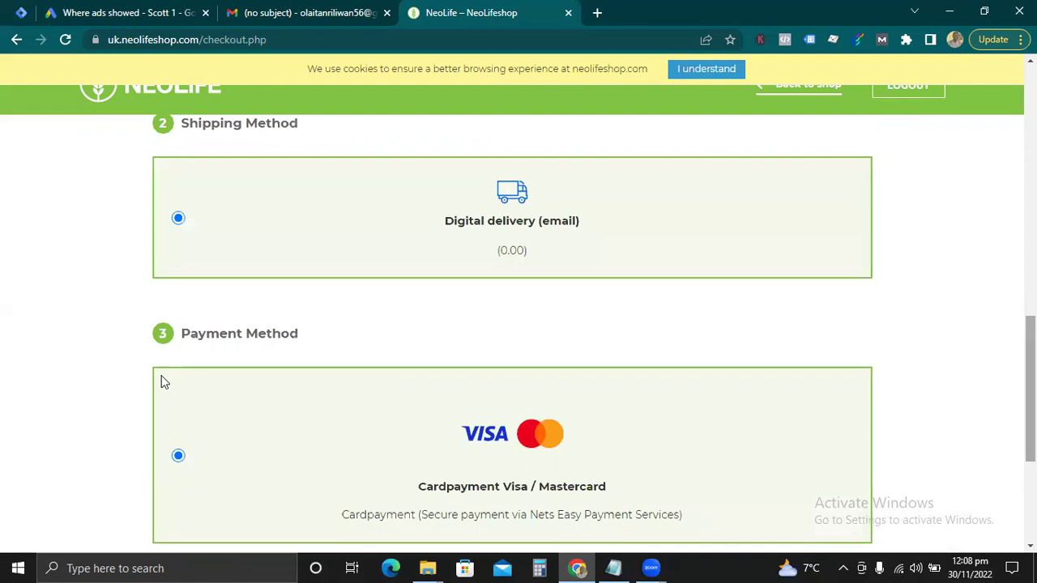
scroll(161, 381, "down", 3)
scroll(436, 522, "down", 2)
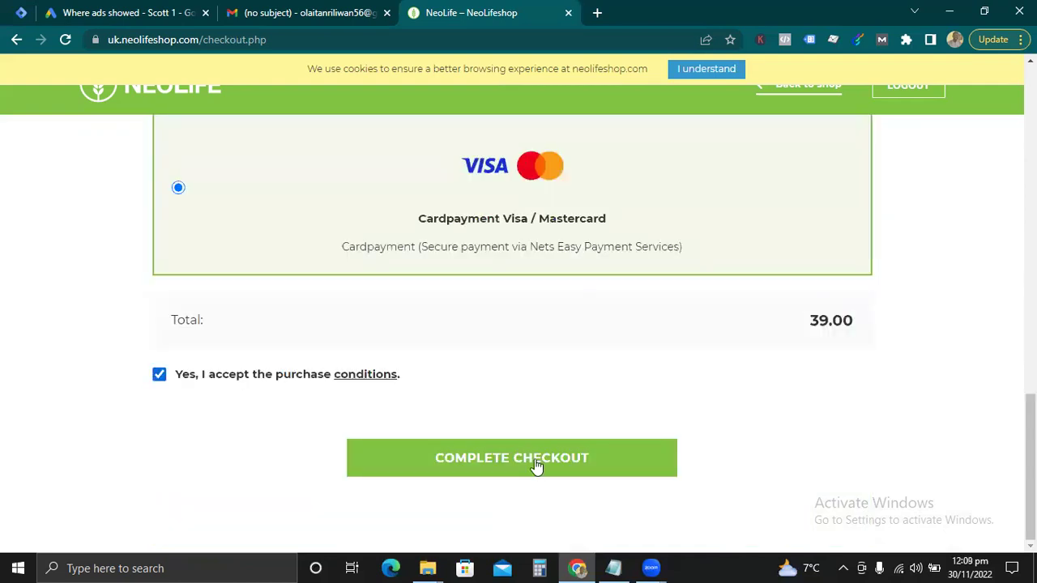
left_click(536, 466)
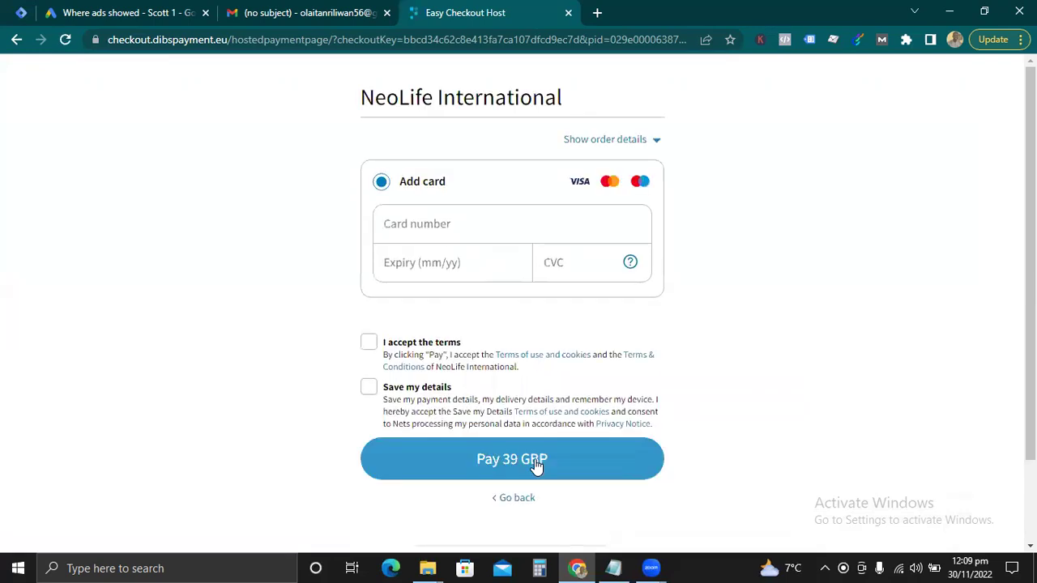
- Fill the card fields with the saved Mastercard and confirm its security code
left_click(429, 223)
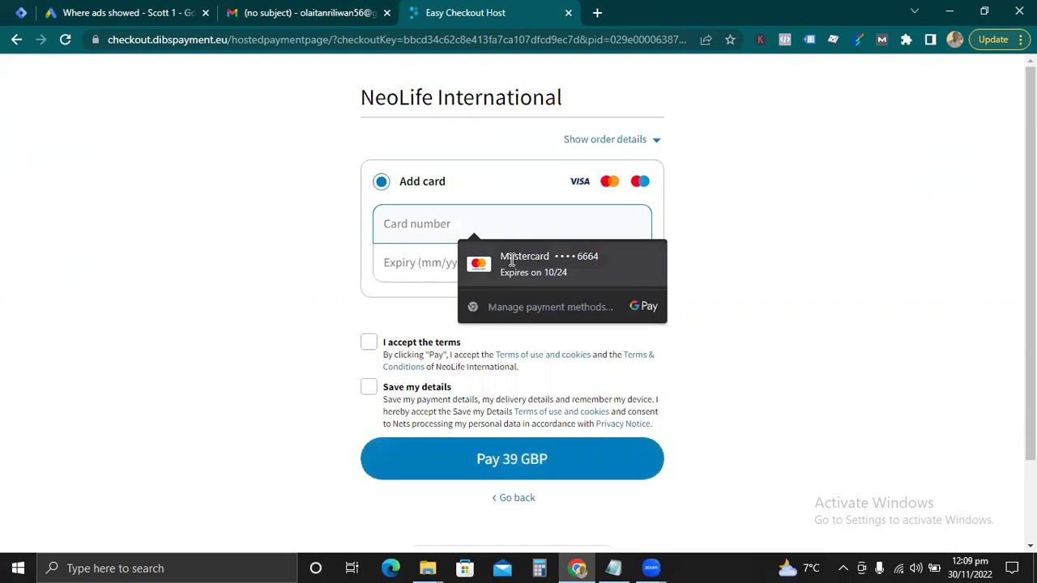
left_click(511, 259)
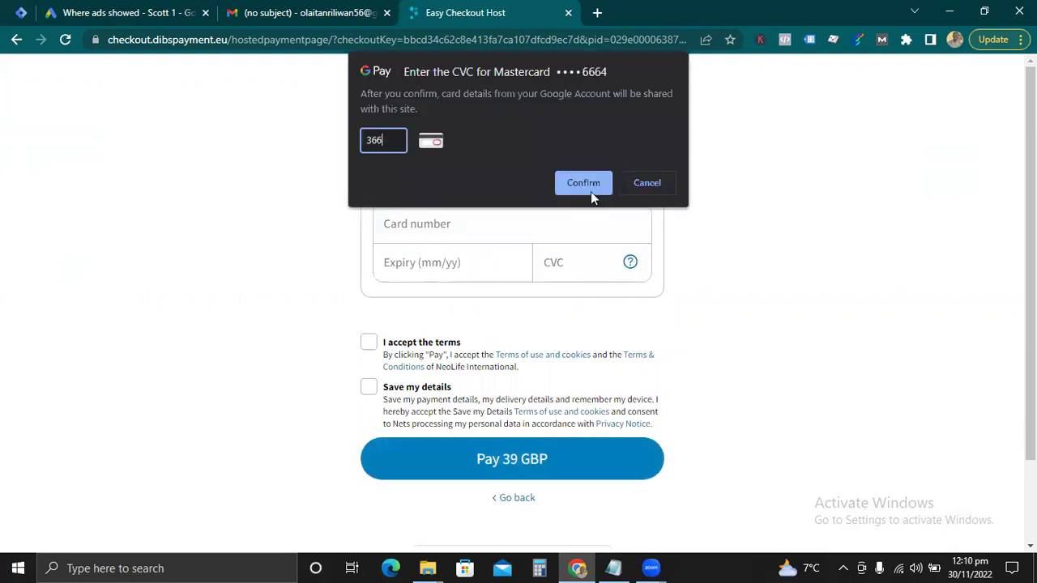
left_click(591, 193)
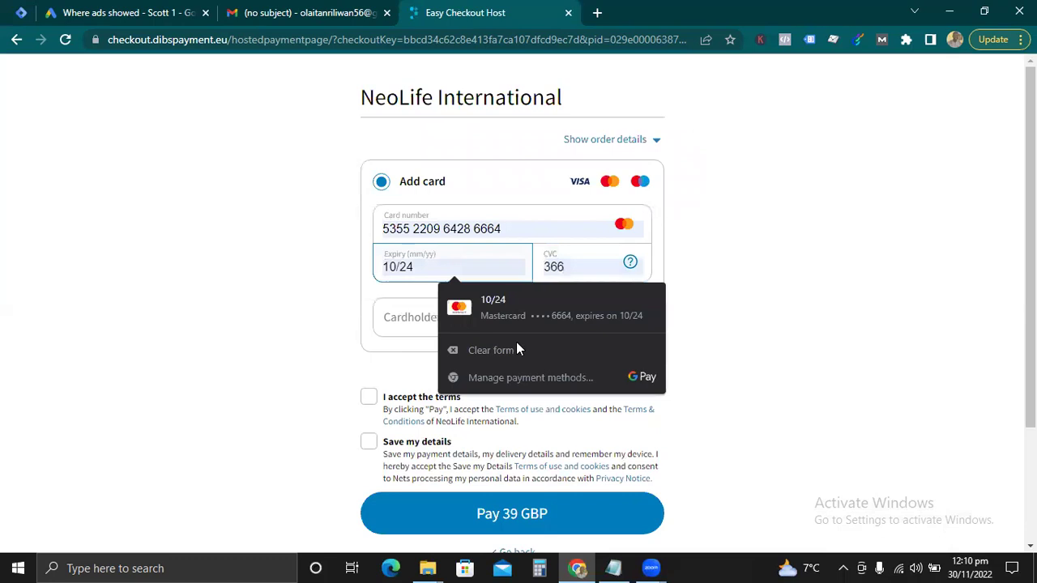
- Add the suggested cardholder name, accept the terms, and pay 39 GBP
key("Tab")
key("Tab")
left_click(516, 346)
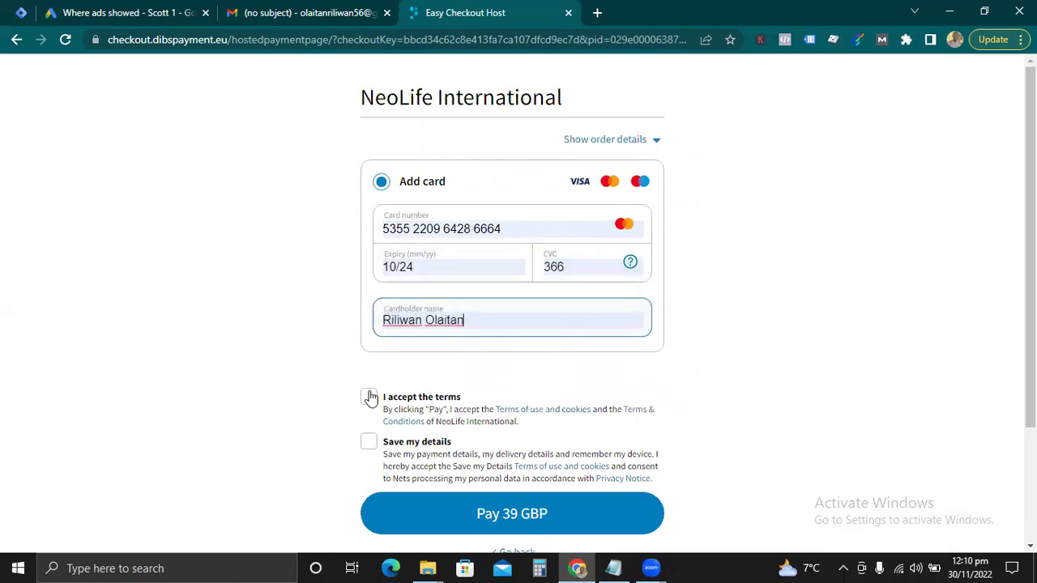
left_click(369, 397)
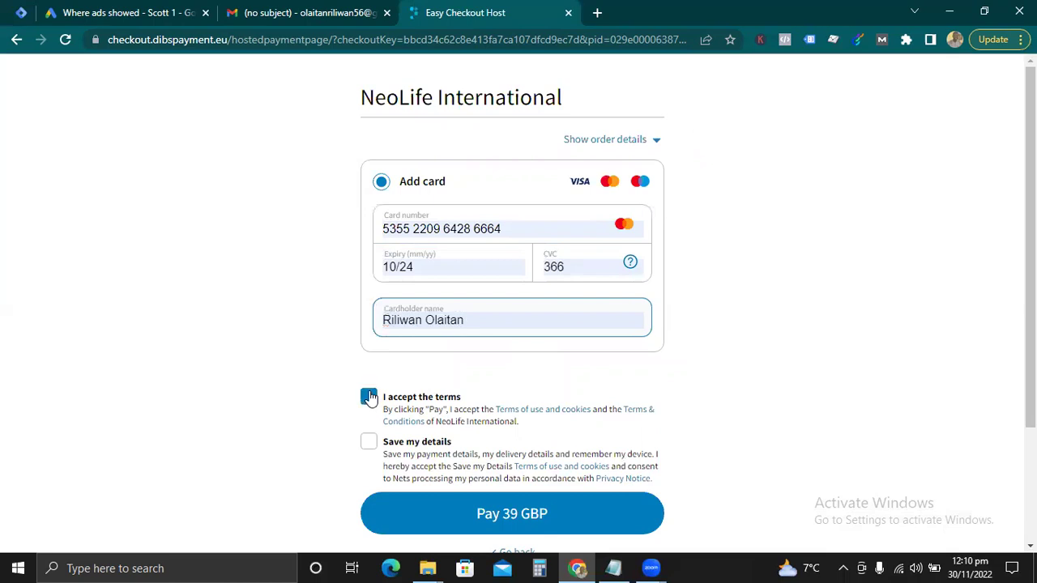
left_click(513, 515)
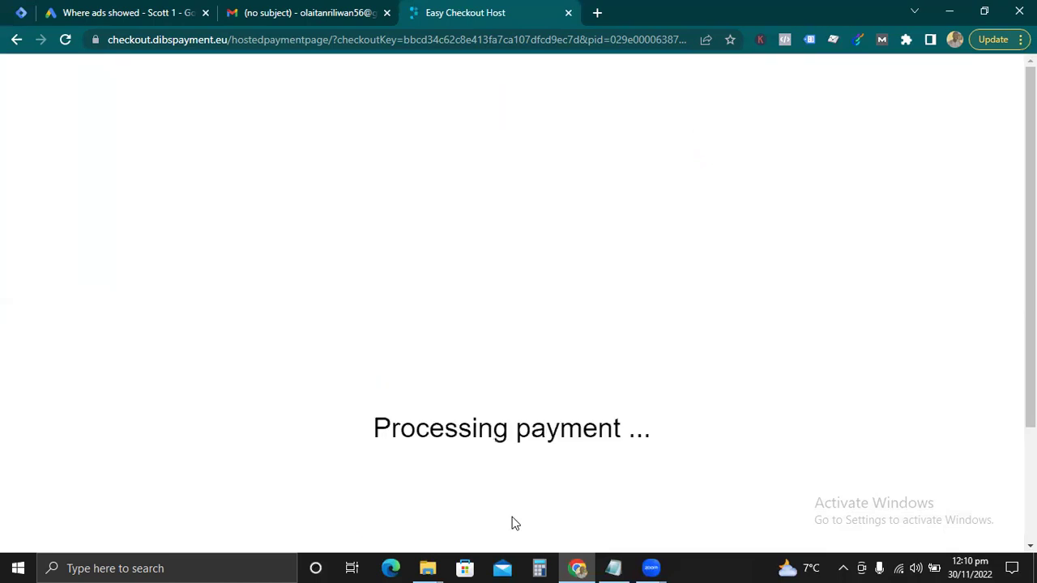